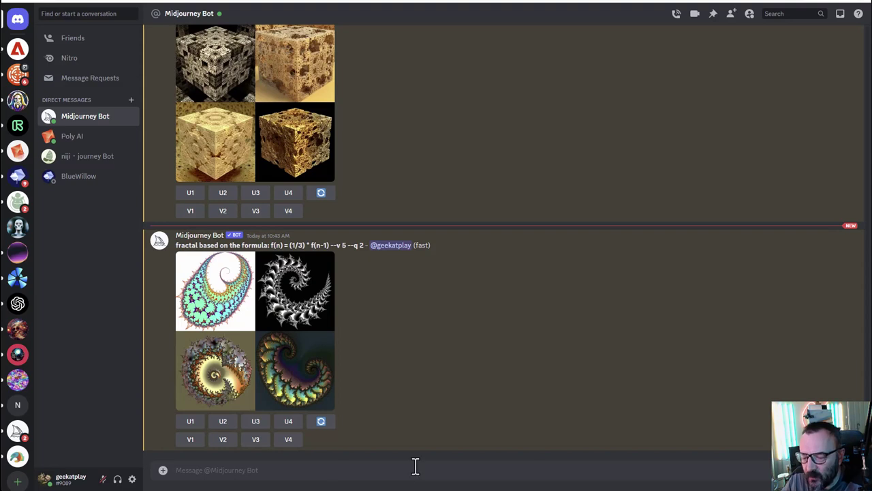
# Queue a Midjourney /imagine job with the one-word prompt 'fractal'
pyautogui.write('/imagine')
pyautogui.press('Tab')
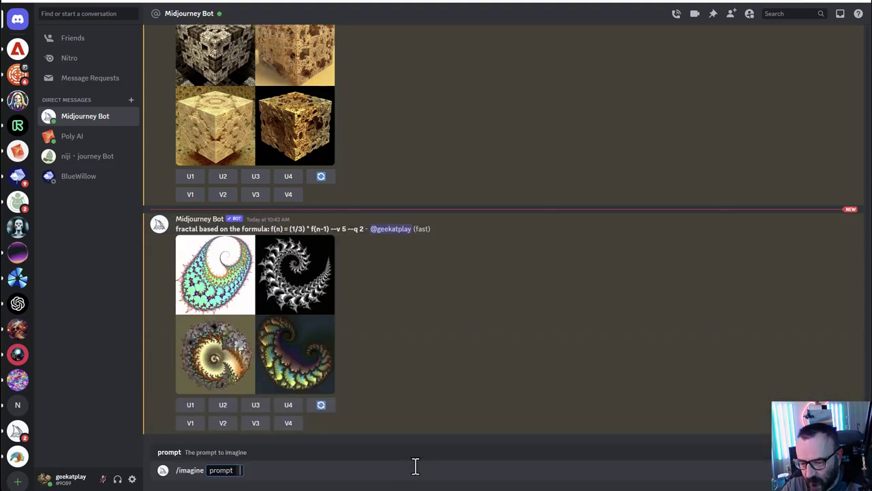
pyautogui.write('fractal')
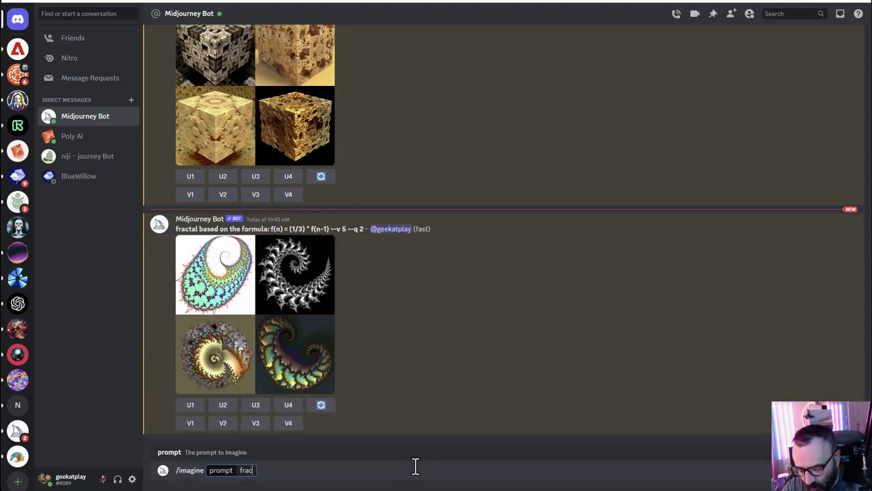
pyautogui.press('Return')
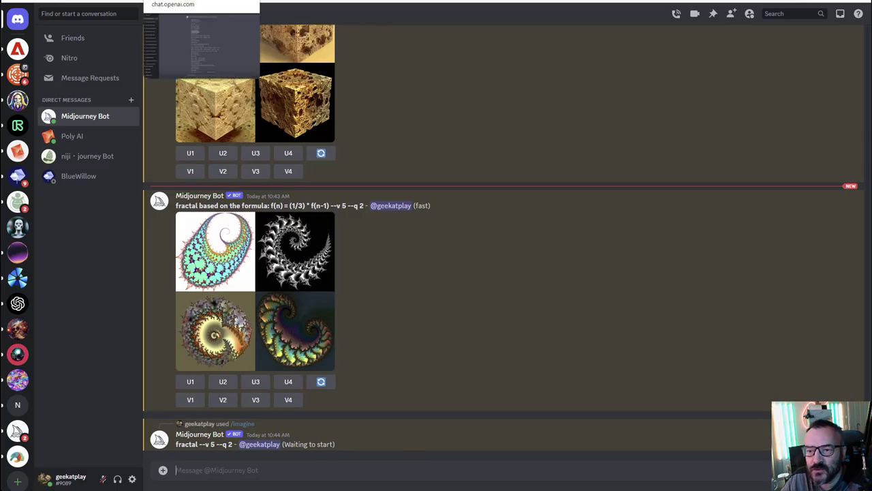
pyautogui.click(176, 1)
# Scroll ChatGPT's fractal formulas answer to review the Koch Snowflake formula f(n) = (1/3) * f(n-1)
pyautogui.click(322, 137)
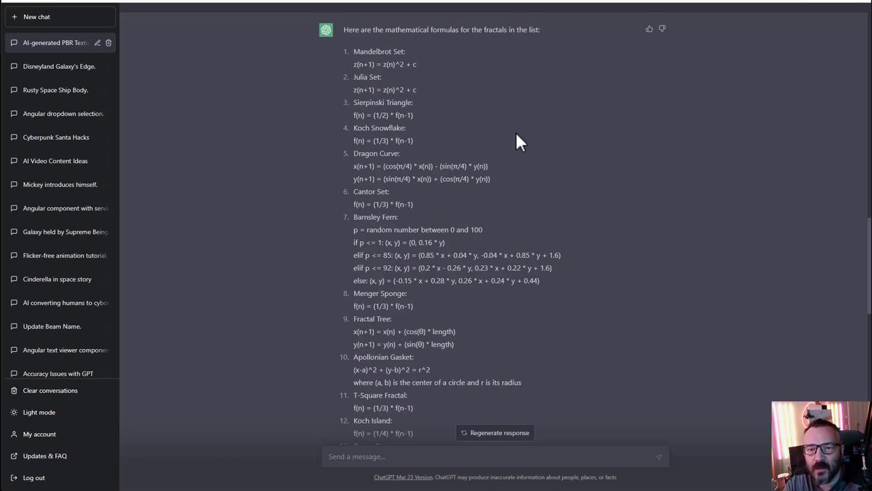
pyautogui.scroll(5, 511, 134)
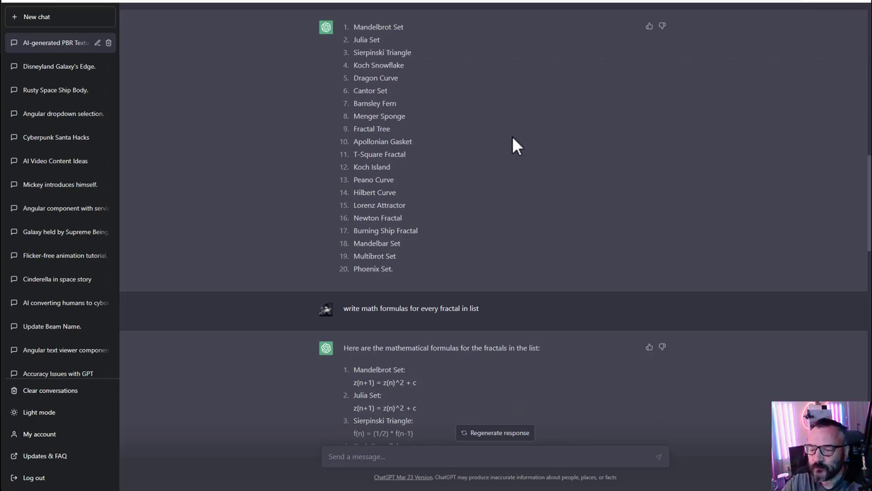
pyautogui.scroll(-4, 448, 203)
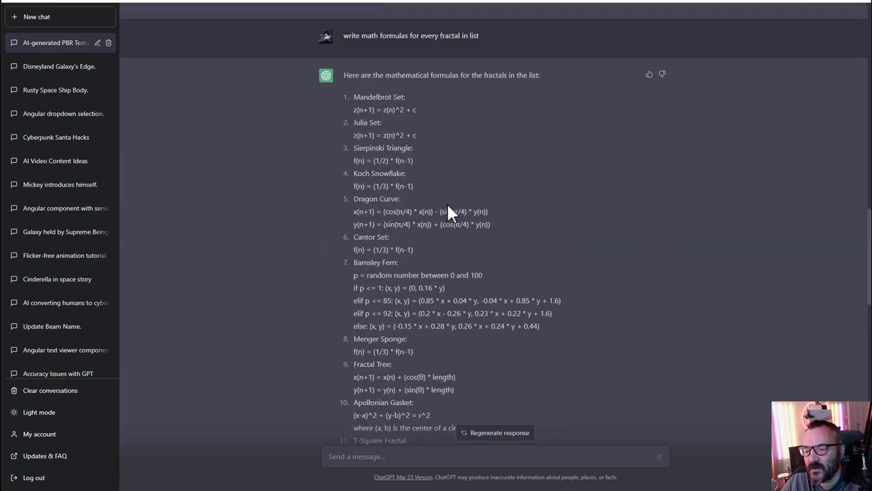
pyautogui.scroll(-1, 448, 205)
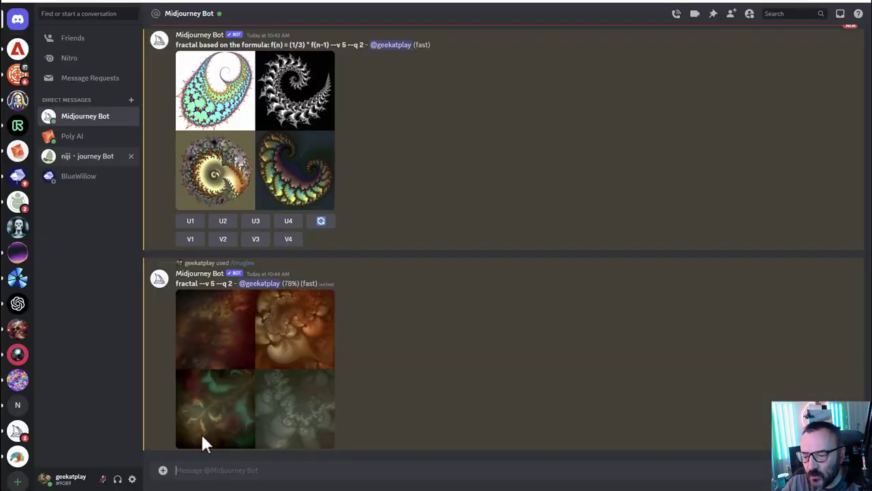
# Submit 'fractal based on the formula: f(n) = (1/3) * f(n-1)' and view the finished plain fractal grid
pyautogui.write('/')
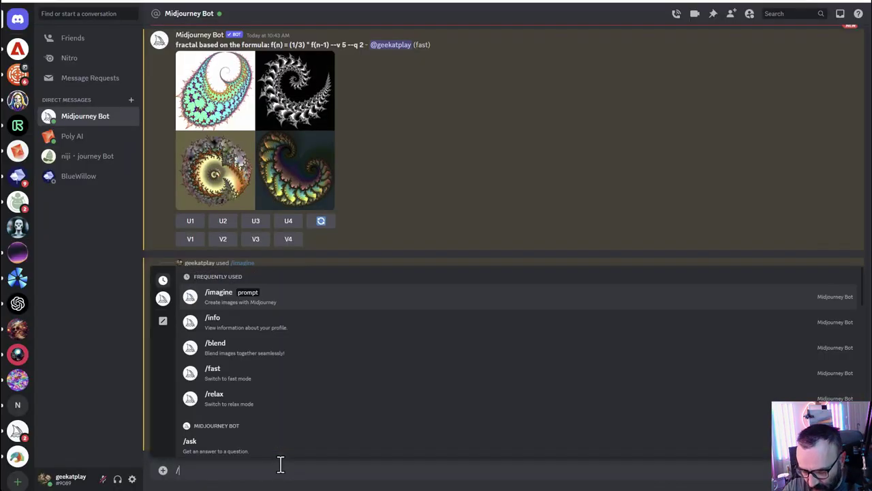
pyautogui.press('Tab')
pyautogui.write('fractal')
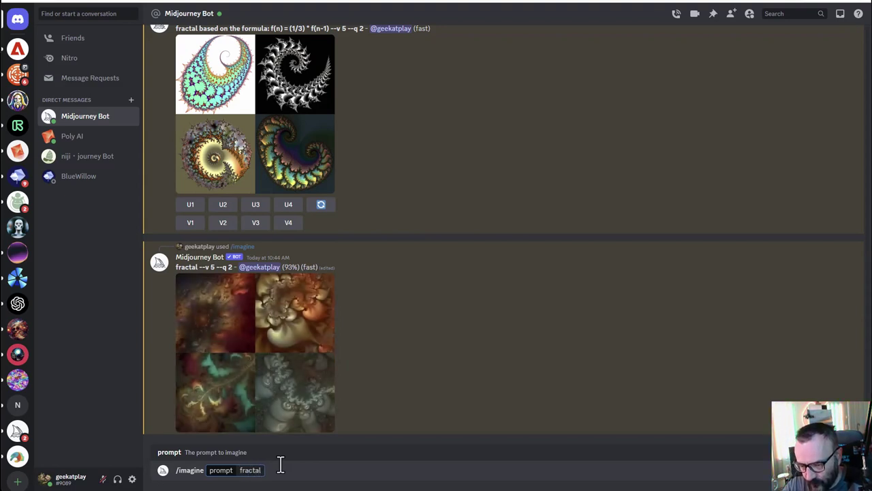
pyautogui.write(' based on the')
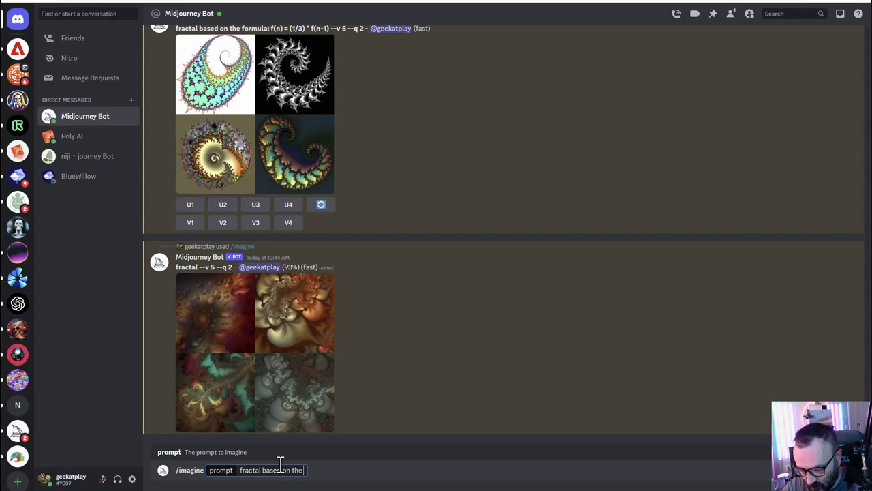
pyautogui.write(' formul')
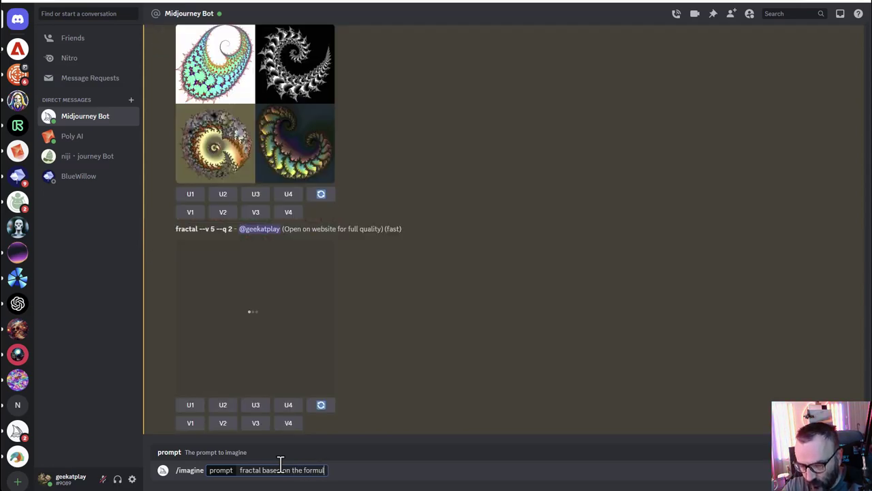
pyautogui.write('a:')
pyautogui.write('f(n) = (1/3) * f(n-1)')
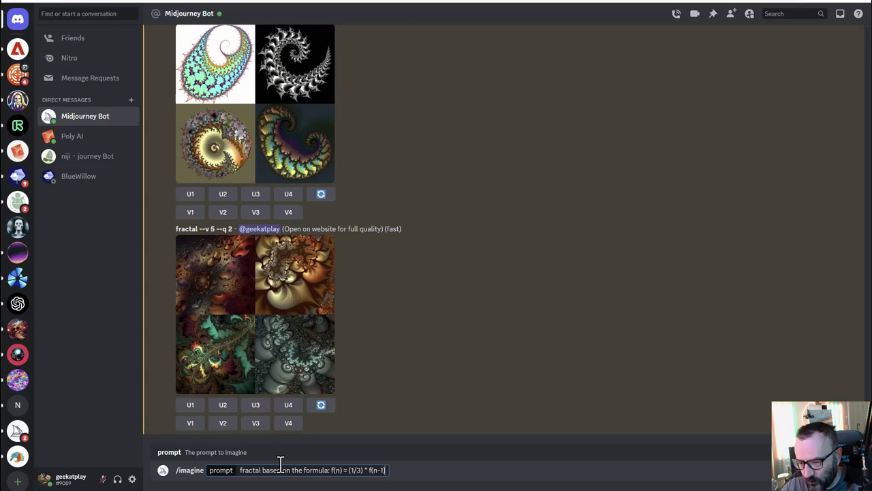
pyautogui.press('Return')
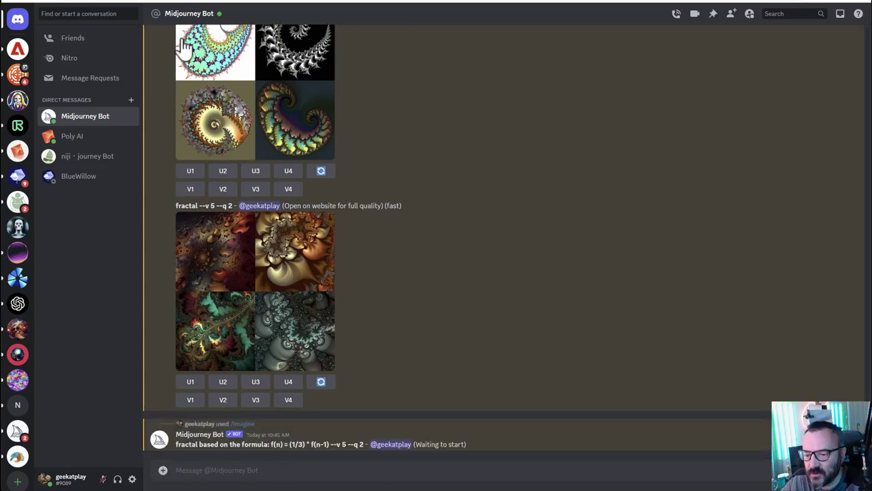
pyautogui.click(277, 298)
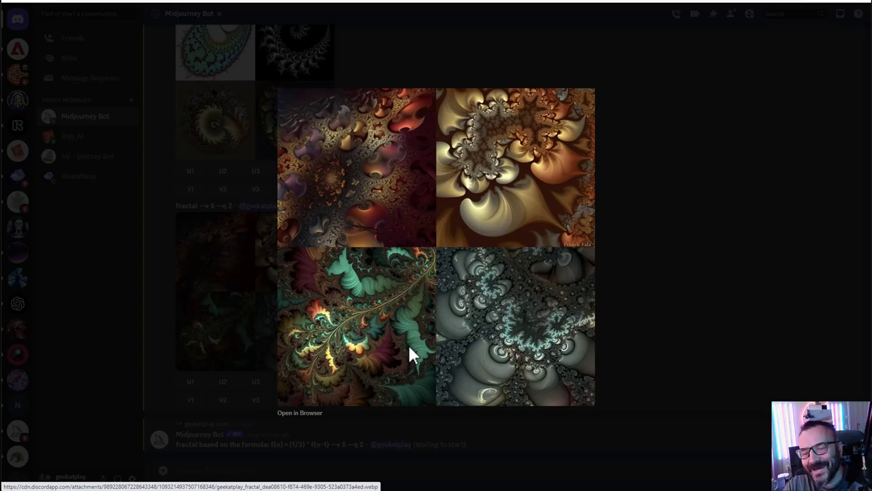
pyautogui.click(637, 268)
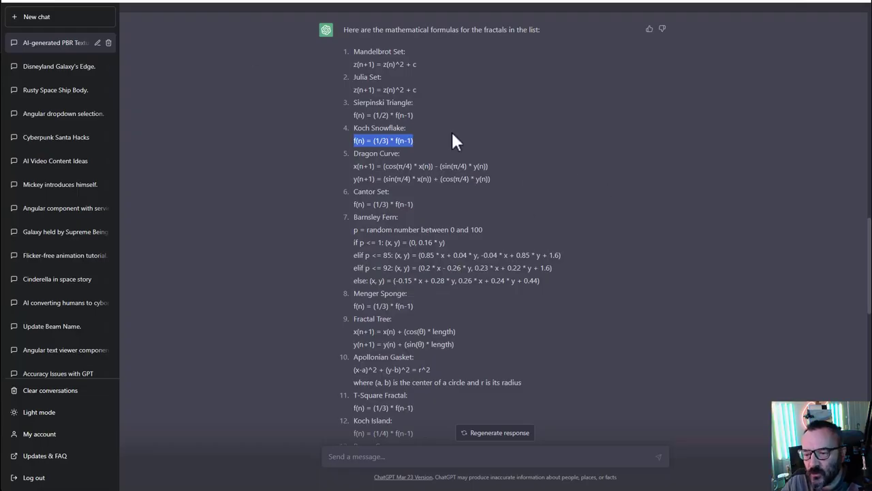
# Select the 'Koch Snowflake' heading in ChatGPT's formulas answer
pyautogui.click(449, 130)
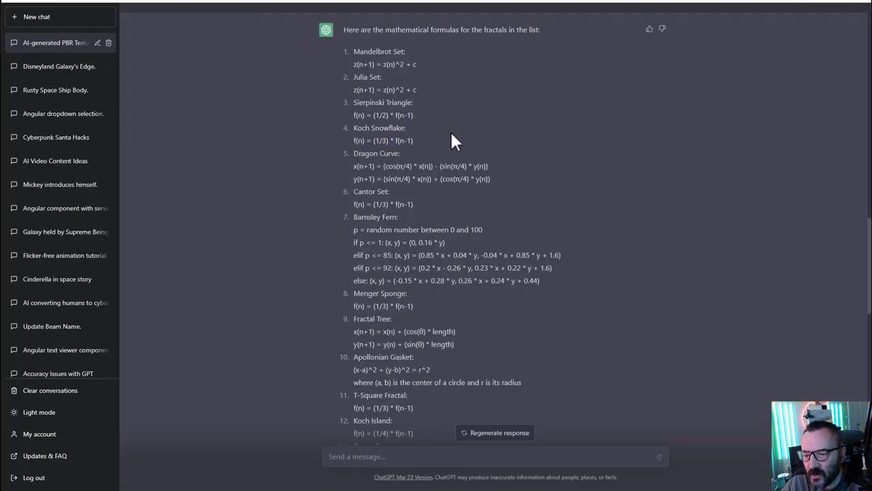
pyautogui.moveTo(354, 127); pyautogui.dragTo(405, 128)
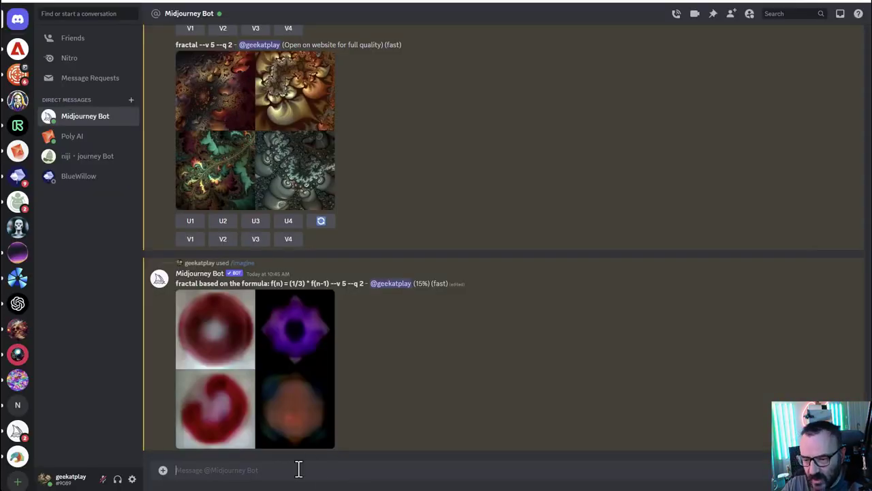
# Send 'fractal based on the formula: Koch Snowflake' in the Midjourney bot chat
pyautogui.write('fract')
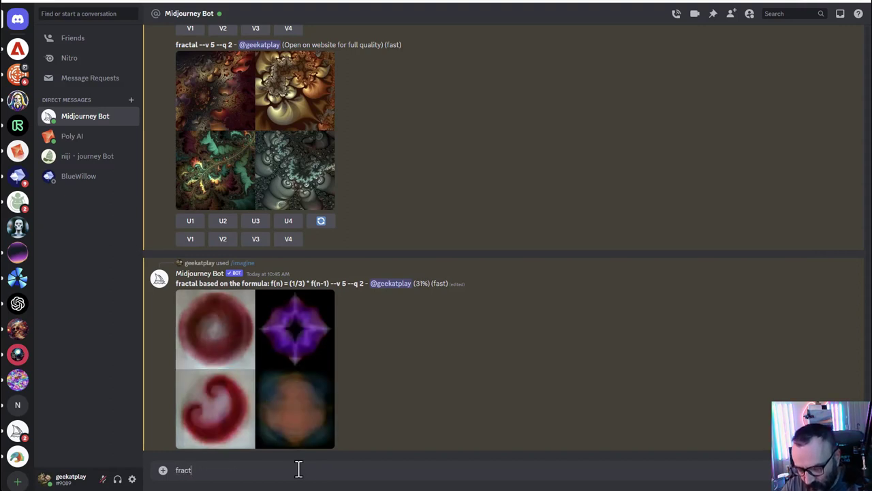
pyautogui.write('al bas')
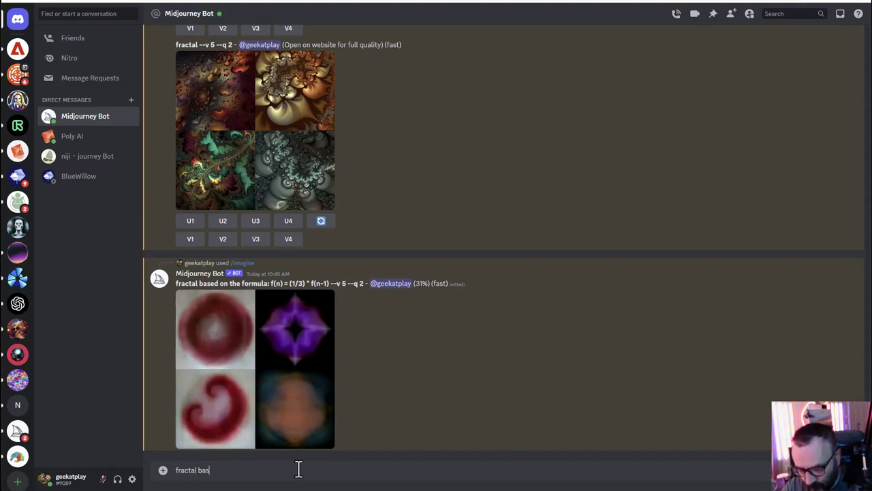
pyautogui.write('ed on the formula:')
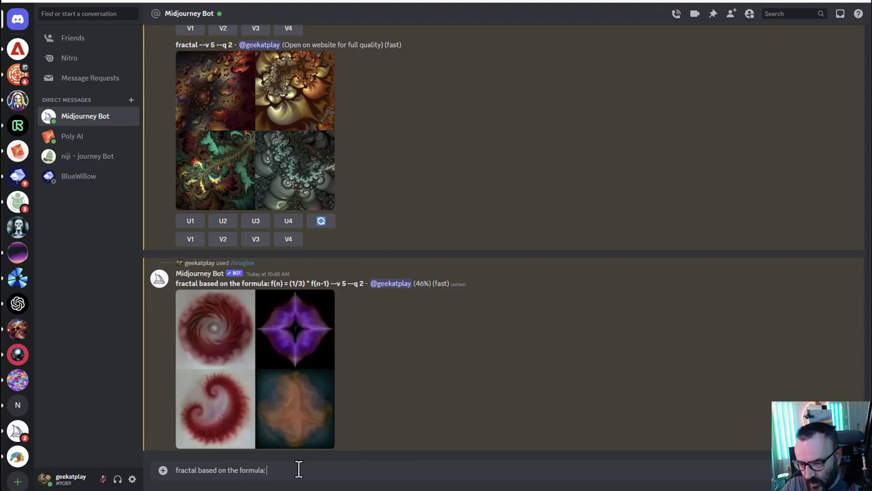
pyautogui.write(' Koch Snowflake')
pyautogui.press('Return')
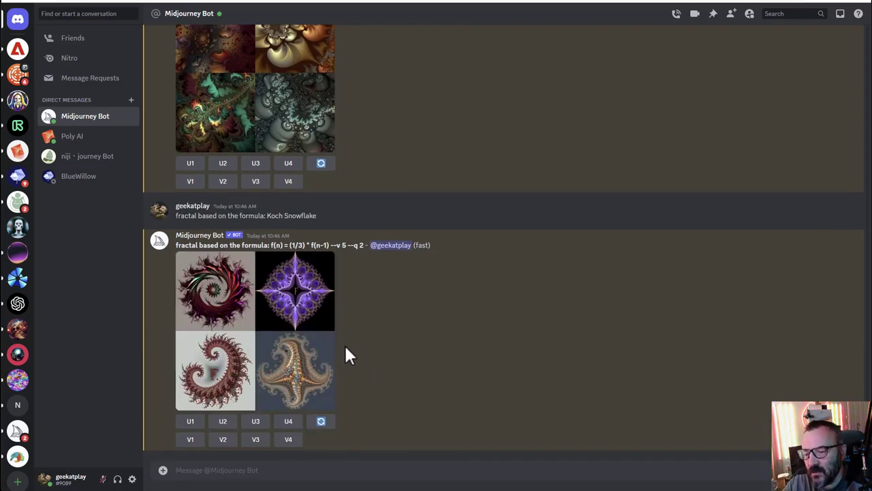
# View the formula-based fractal grid, then the finished Koch Snowflake grid, at enlarged size
pyautogui.click(283, 300)
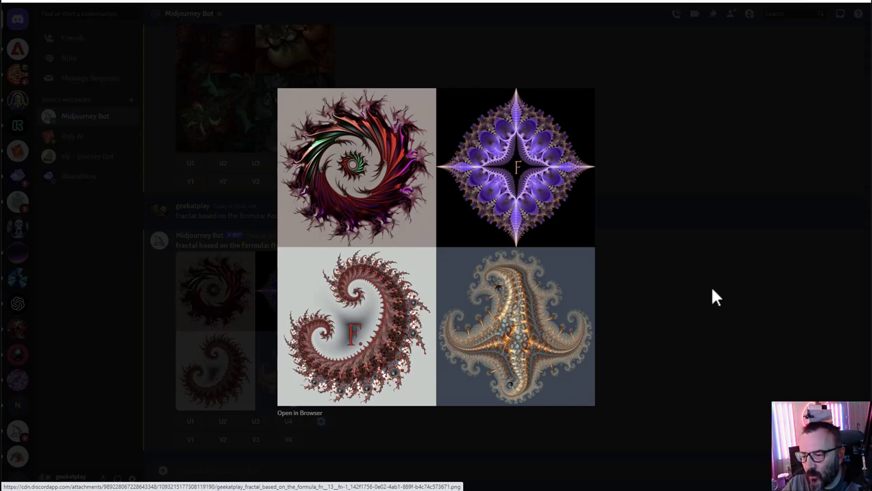
pyautogui.click(667, 321)
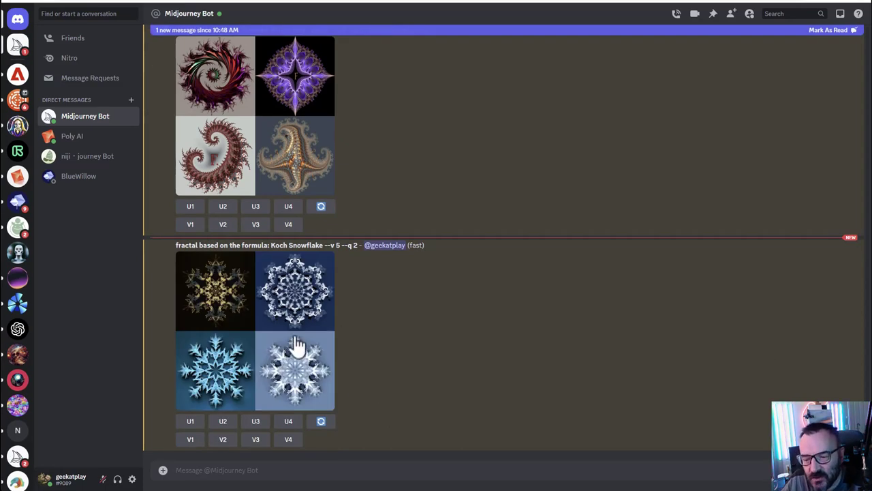
pyautogui.click(266, 366)
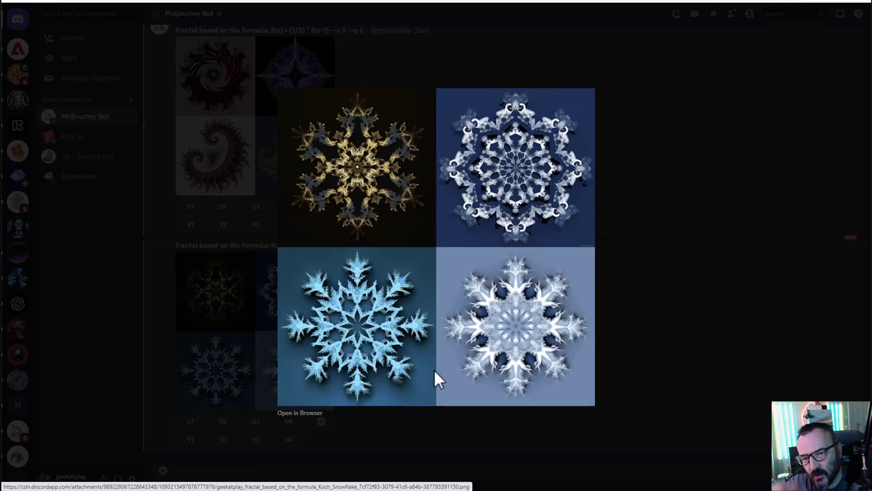
pyautogui.click(640, 285)
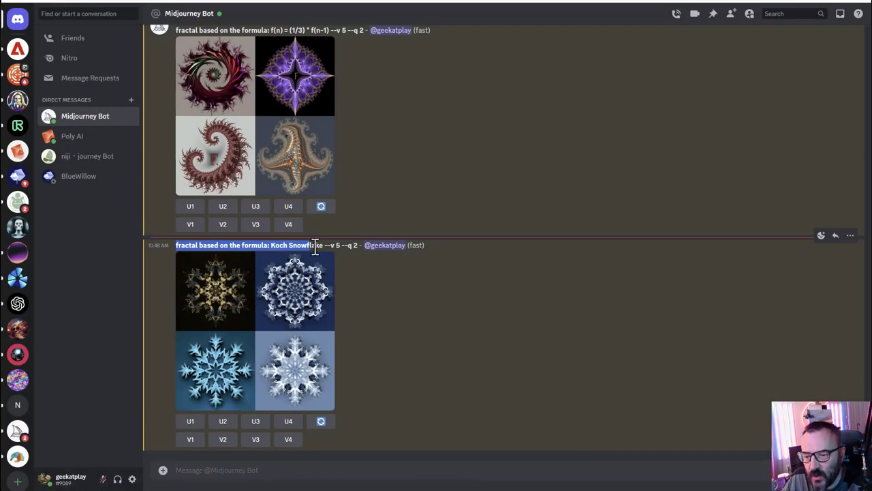
# Copy the Koch Snowflake prompt text into the message box for reuse
pyautogui.moveTo(315, 249); pyautogui.dragTo(323, 249)
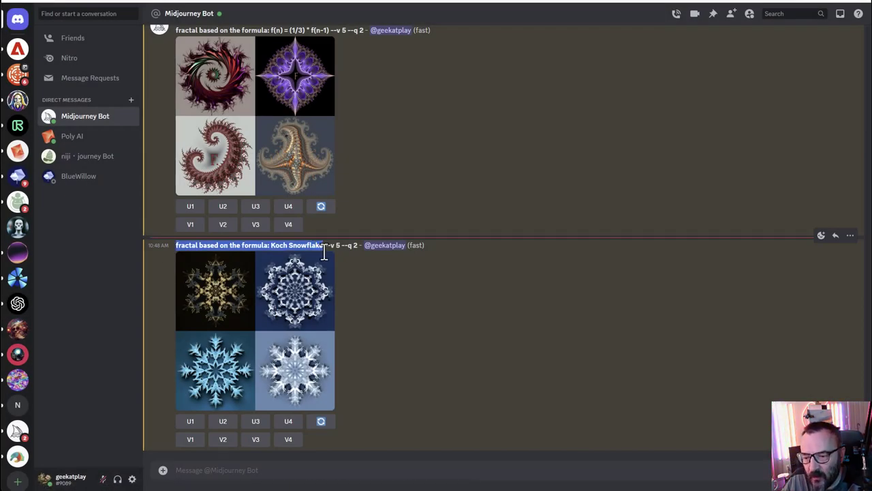
pyautogui.hotkey('ctrl', 'c')
pyautogui.click(346, 465)
pyautogui.hotkey('ctrl', 'v')
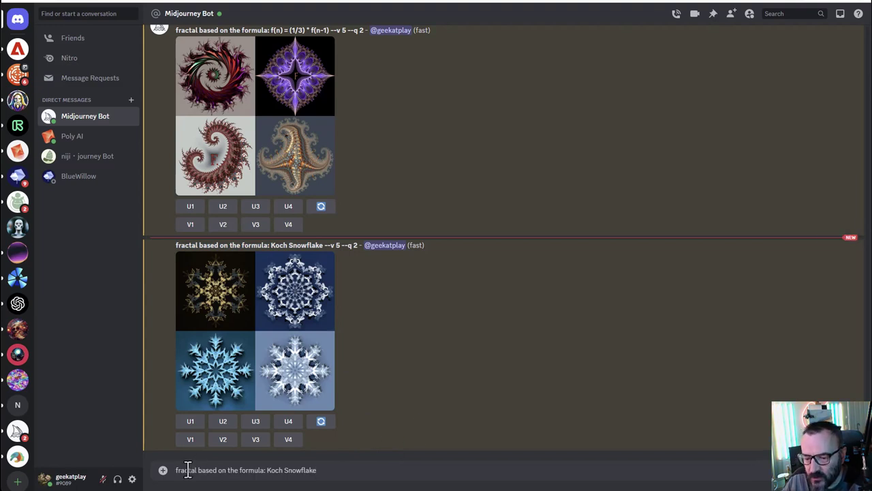
pyautogui.click(175, 469)
pyautogui.write('/')
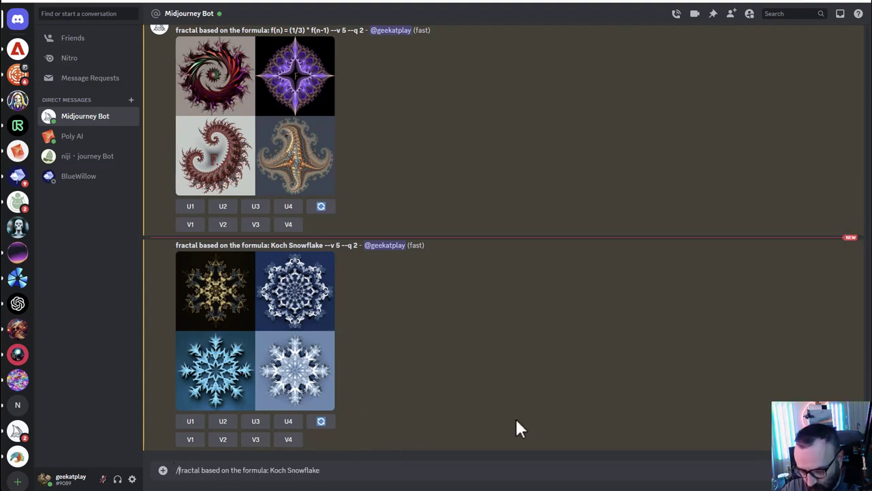
pyautogui.write('imag')
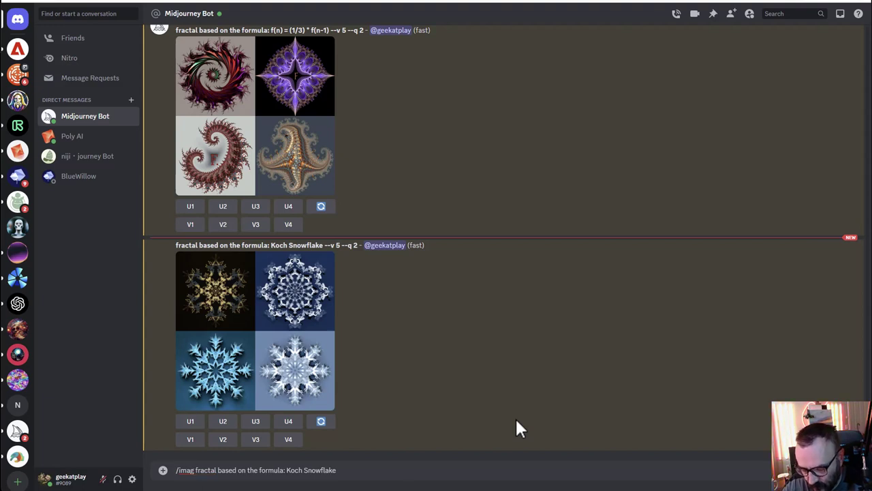
pyautogui.write(' in')
pyautogui.press('BackSpace')
pyautogui.press('BackSpace')
pyautogui.press('BackSpace')
pyautogui.press('BackSpace')
pyautogui.press('BackSpace')
pyautogui.press('BackSpace')
pyautogui.press('BackSpace')
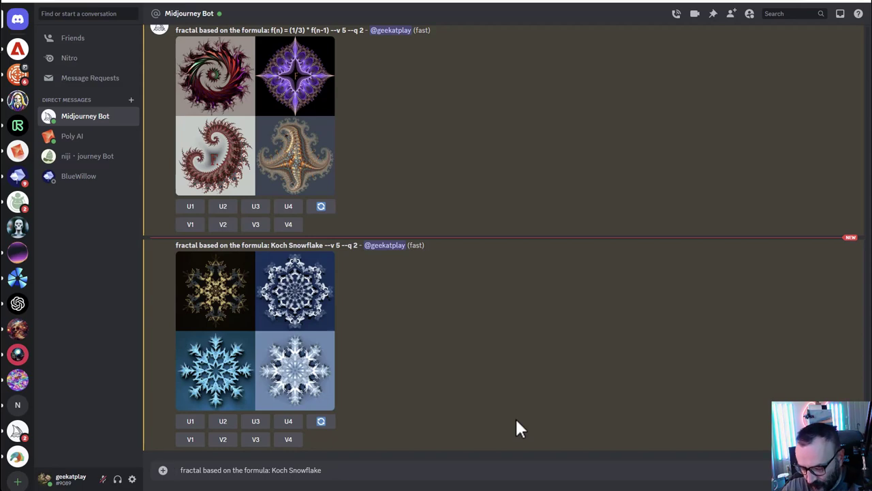
pyautogui.write('/image')
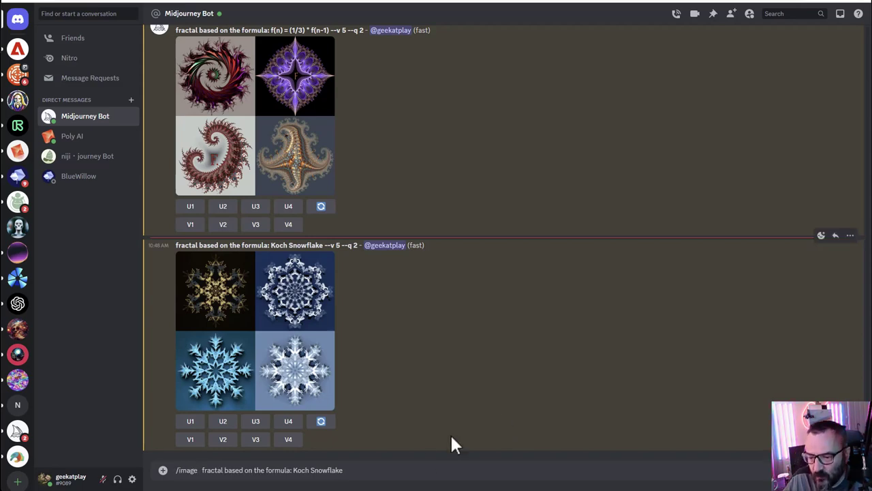
# Submit /imagine 'fractal based on the formula: Koch Snowflake. isolated background'
pyautogui.moveTo(350, 470); pyautogui.dragTo(164, 470)
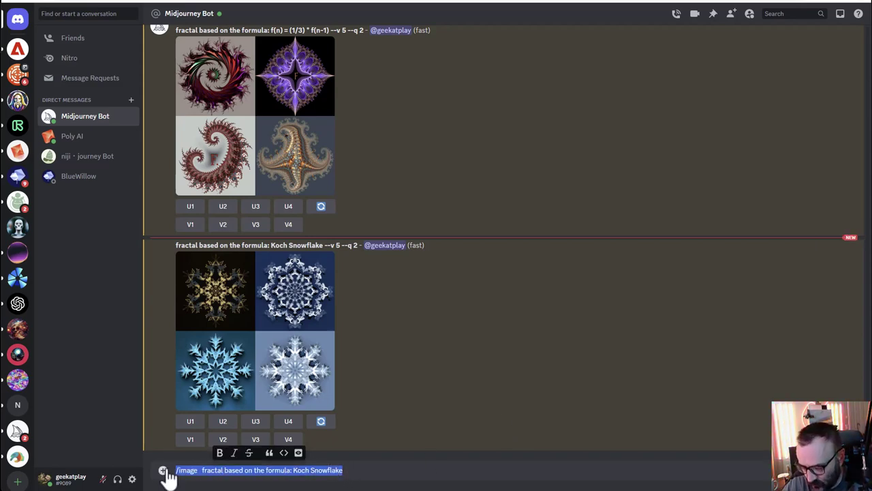
pyautogui.write('/')
pyautogui.press('Tab')
pyautogui.hotkey('ctrl', 'v')
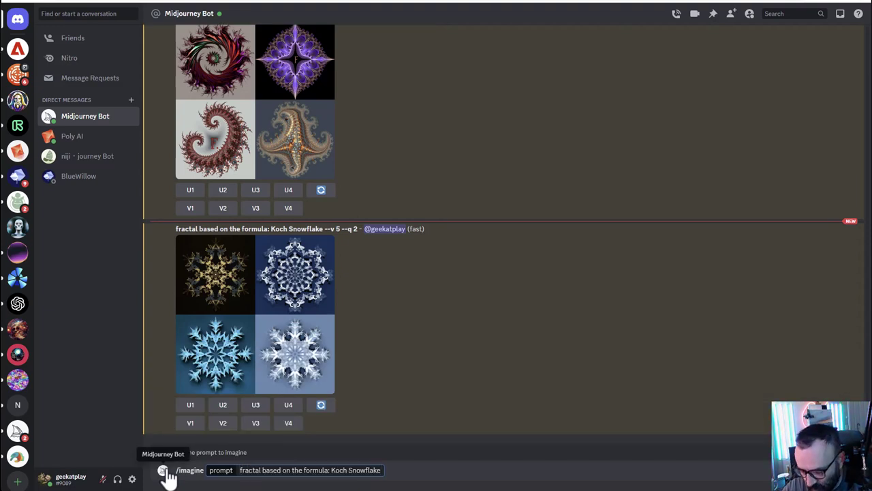
pyautogui.write('.')
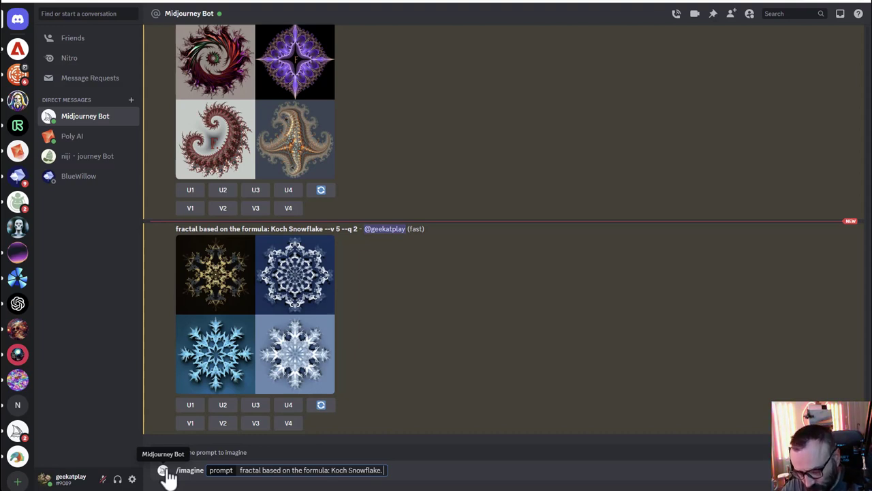
pyautogui.write(' isolated')
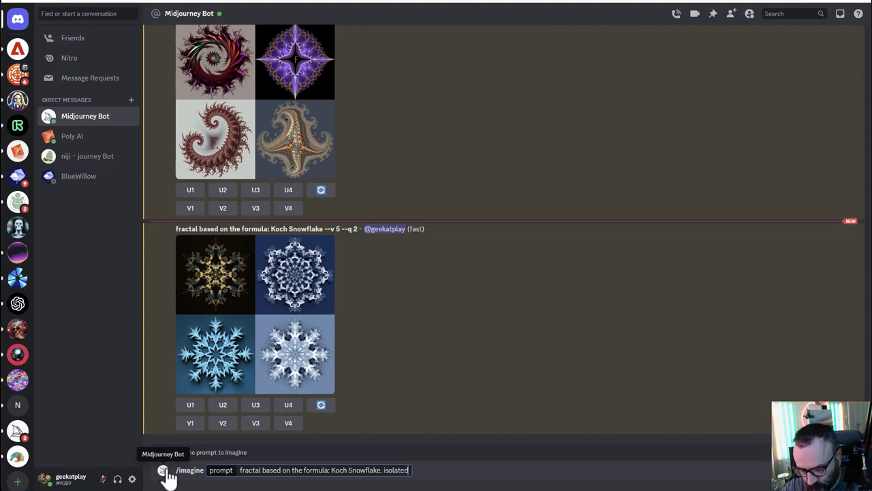
pyautogui.write(' backgroun')
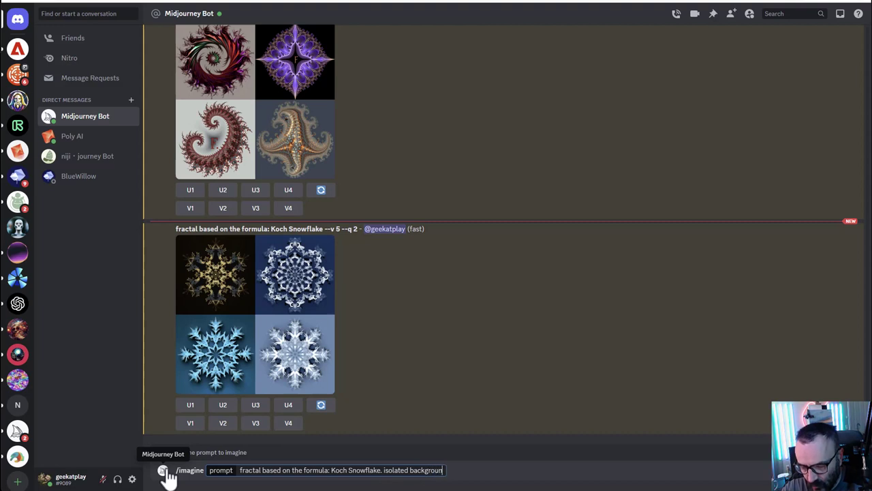
pyautogui.write('d')
pyautogui.press('Return')
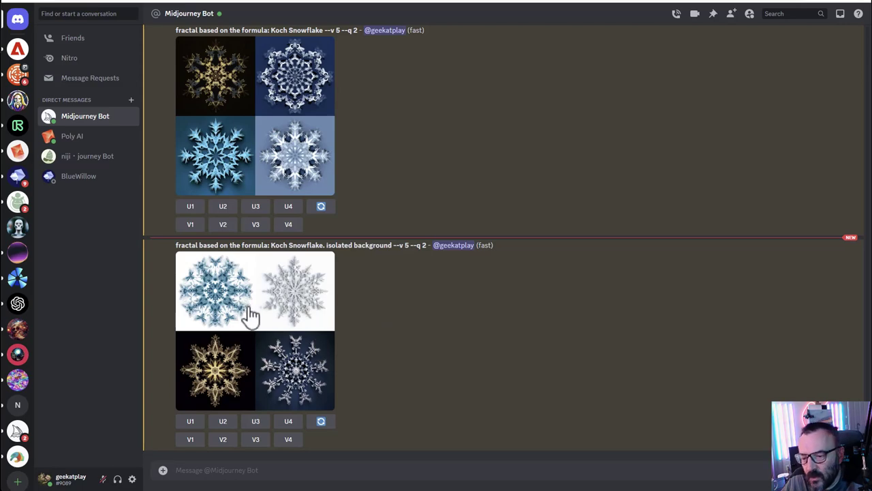
# Preview the isolated-background snowflake grid and request upscales U3 and U1
pyautogui.click(246, 314)
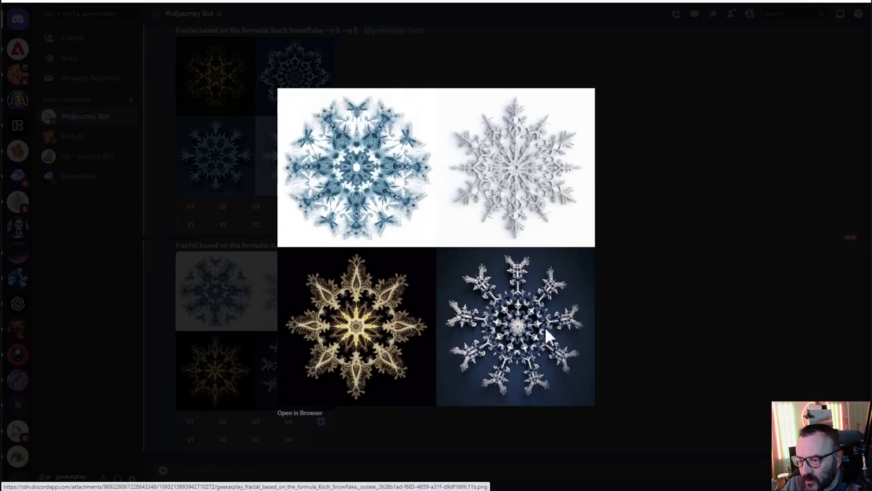
pyautogui.click(777, 261)
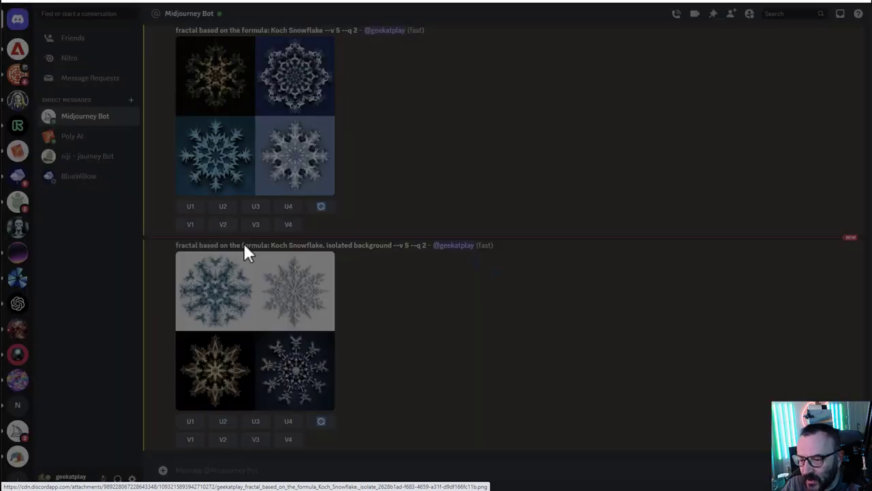
pyautogui.click(261, 421)
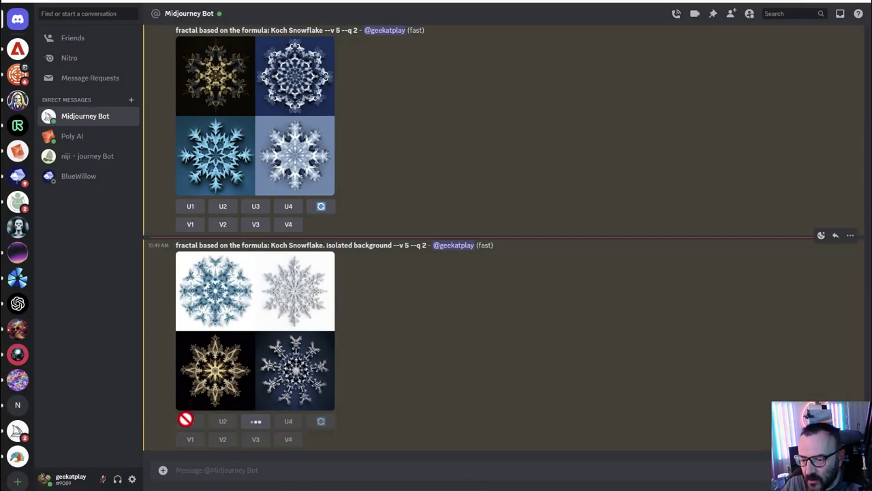
pyautogui.click(191, 382)
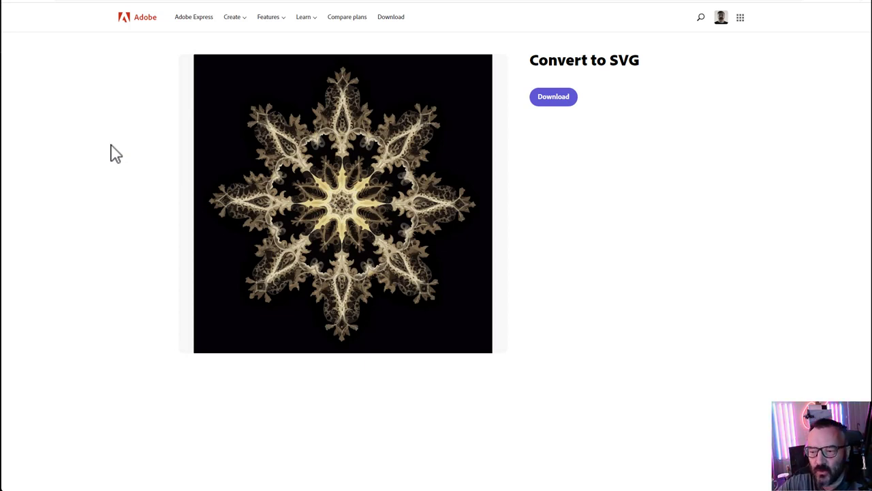
# Download the vectorized golden snowflake SVG from Adobe Express and return to Discord
pyautogui.click(554, 96)
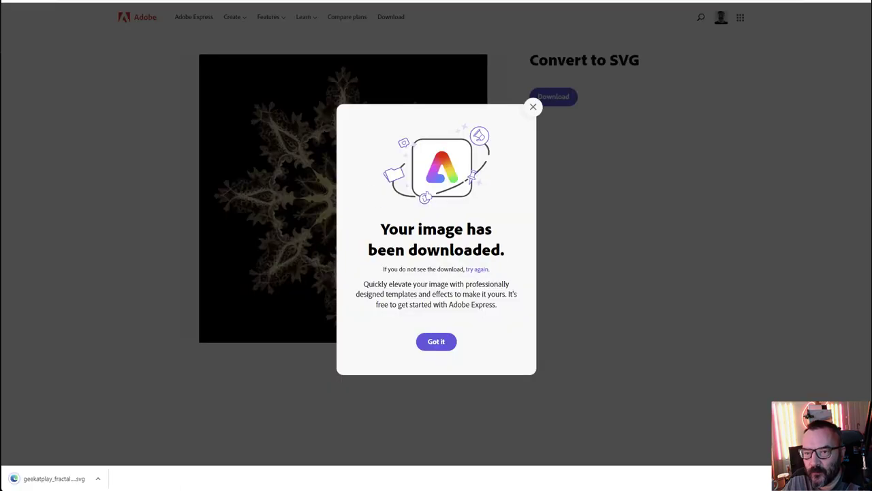
pyautogui.click(534, 108)
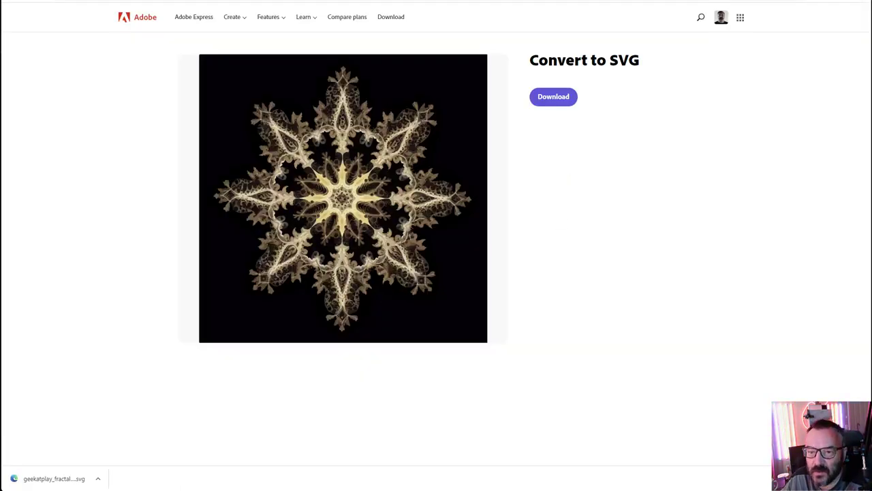
pyautogui.hotkey('alt', 'Tab')
# Close the image preview and select 'Barnsley Fern' in item 7 of ChatGPT's formula list
pyautogui.click(661, 316)
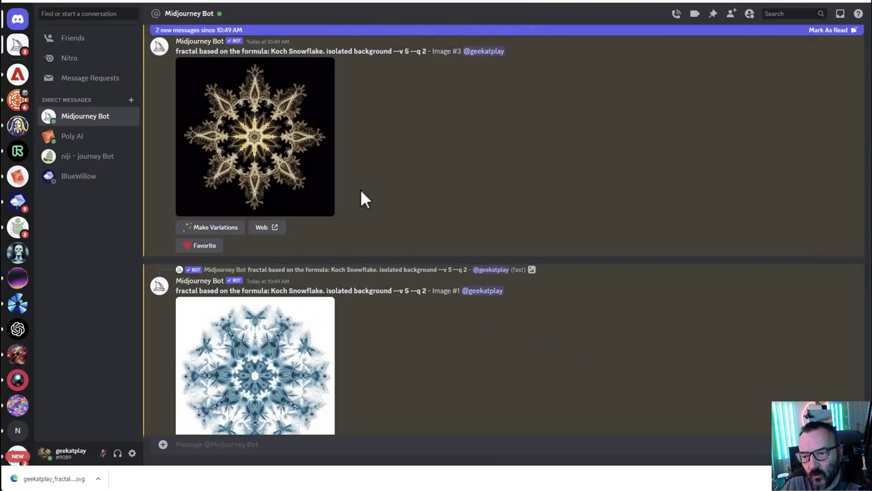
pyautogui.scroll(1, 357, 189)
pyautogui.hotkey('ctrl', 'Tab')
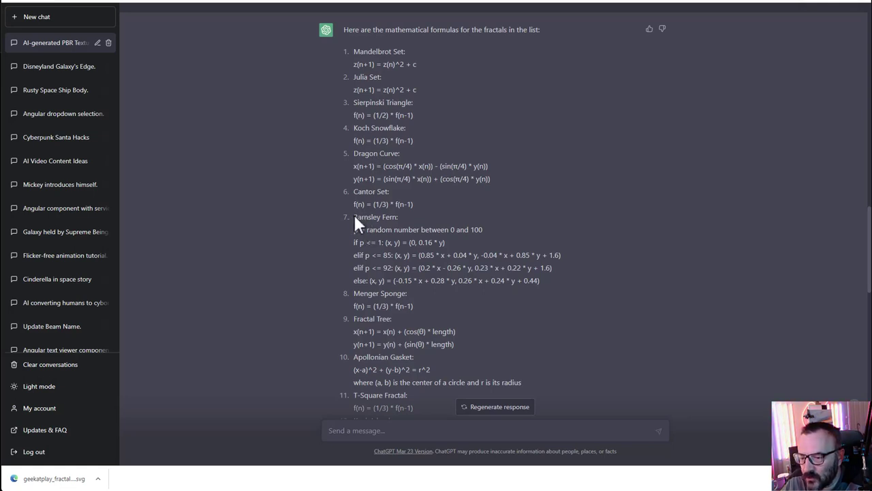
pyautogui.moveTo(354, 216); pyautogui.dragTo(396, 217)
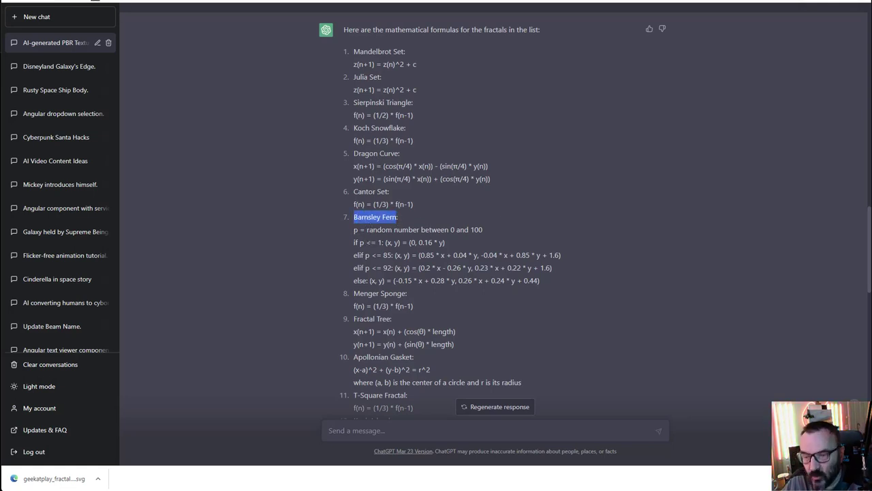
pyautogui.hotkey('ctrl', 'Tab')
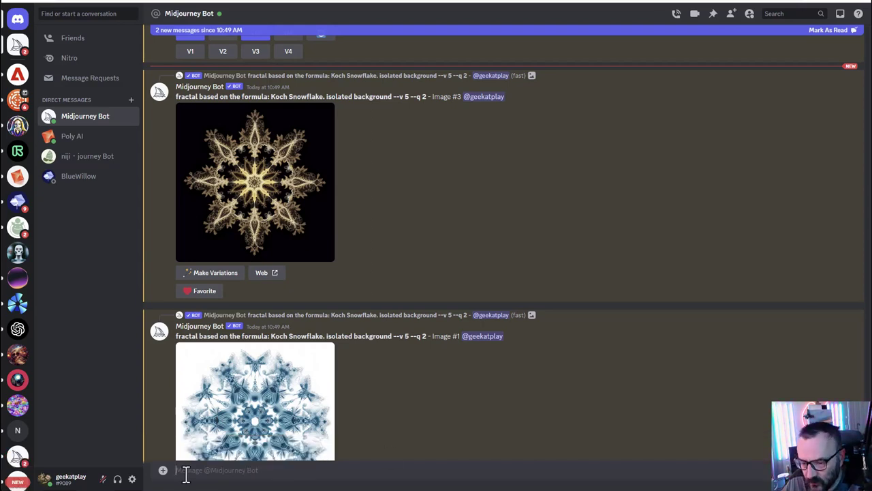
# Submit an /imagine prompt reading 'fractal based on the formula: Barnsley Fern'
pyautogui.write('/imagine')
pyautogui.press('Tab')
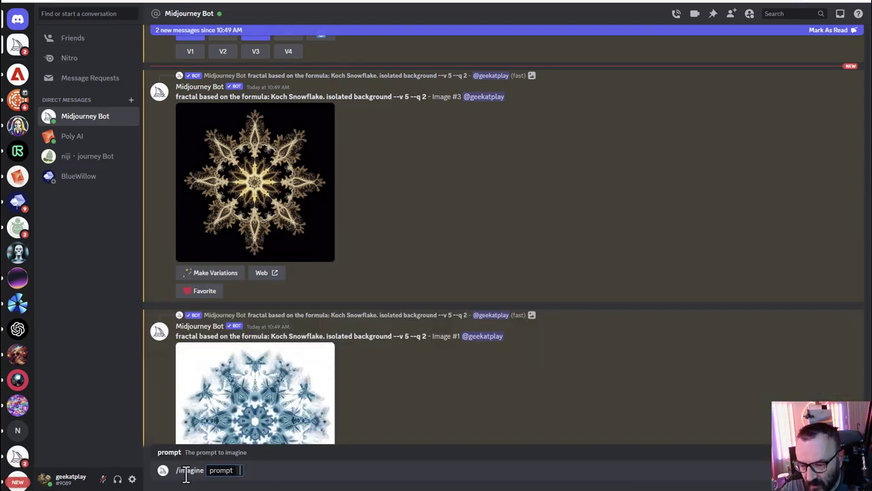
pyautogui.write('fr')
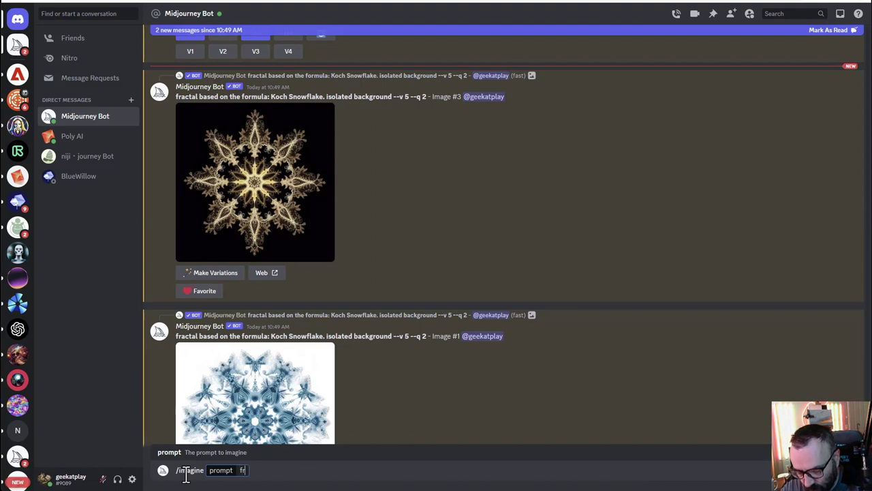
pyautogui.write('actal ba')
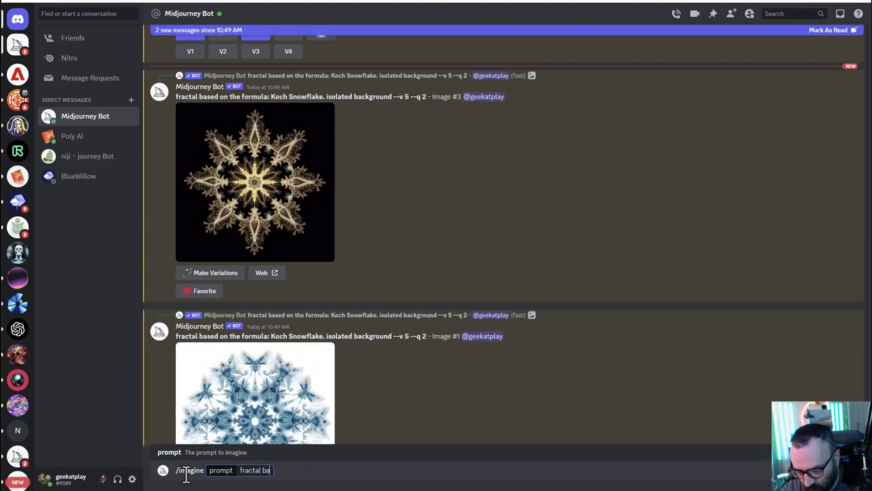
pyautogui.write('sed on the f')
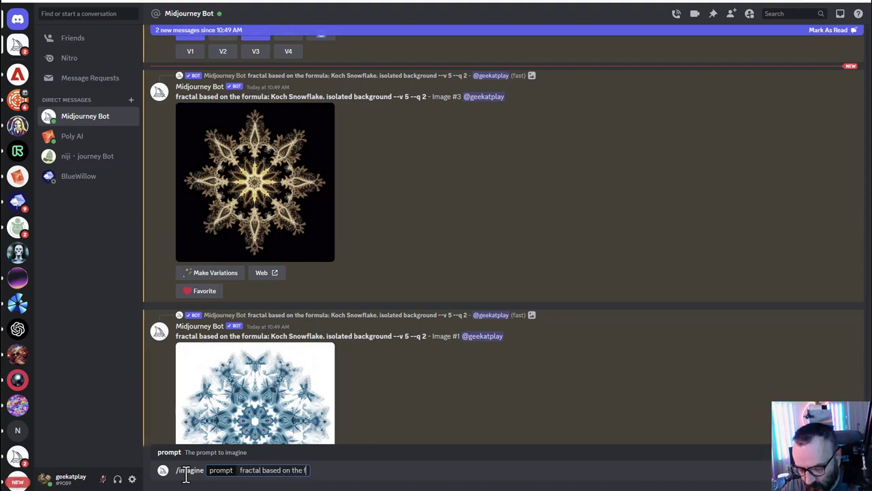
pyautogui.write('ormula: Barnsley Fern')
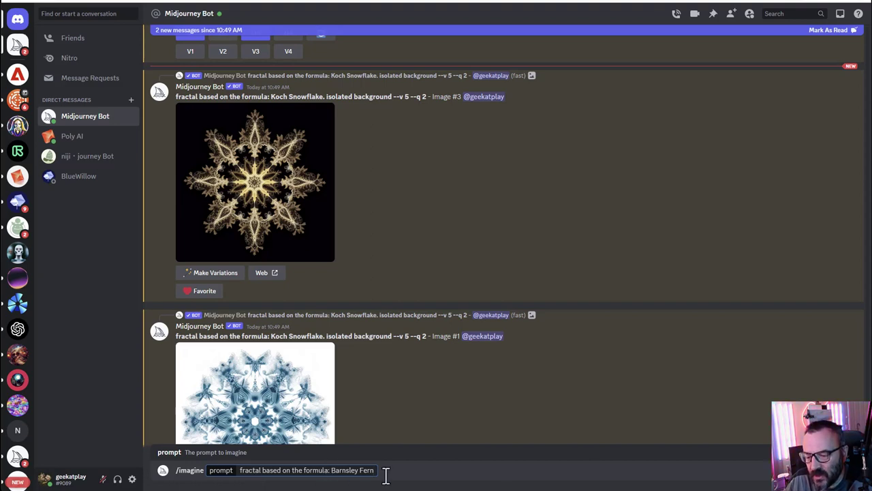
pyautogui.press('Return')
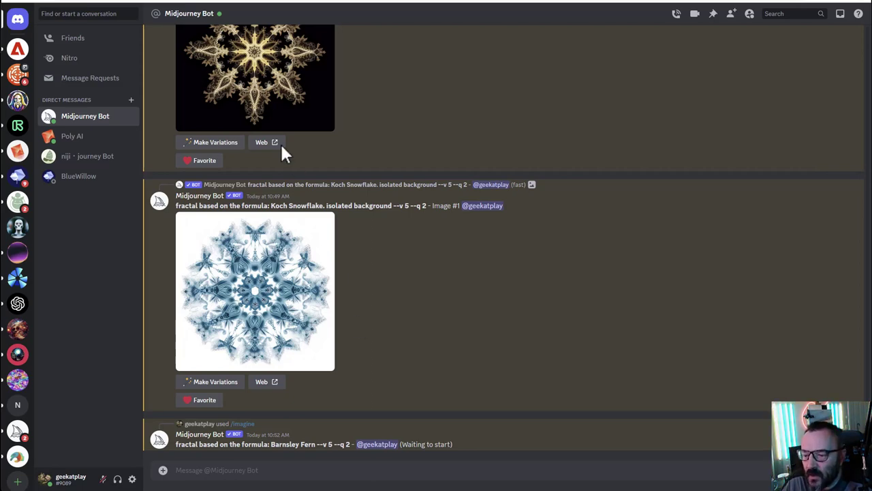
# In ChatGPT, review the fractal formula list from Mandelbrot Set onward
pyautogui.hotkey('alt', 'Tab')
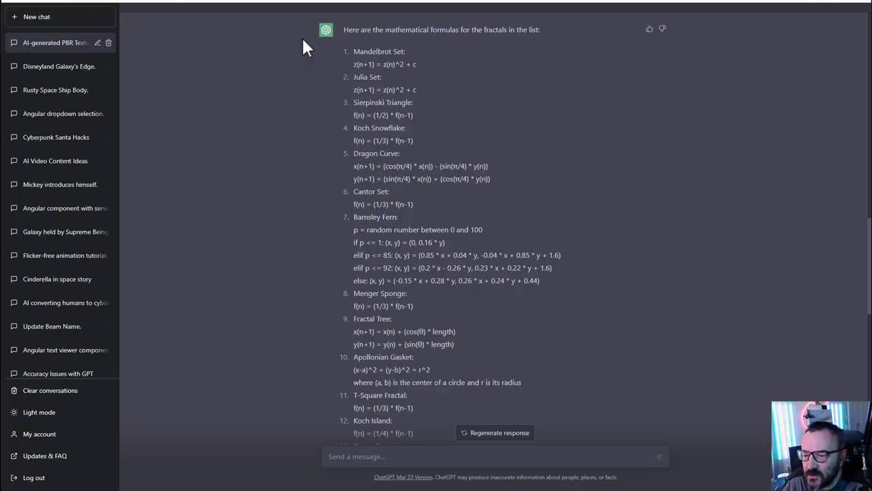
pyautogui.moveTo(302, 43); pyautogui.dragTo(420, 428)
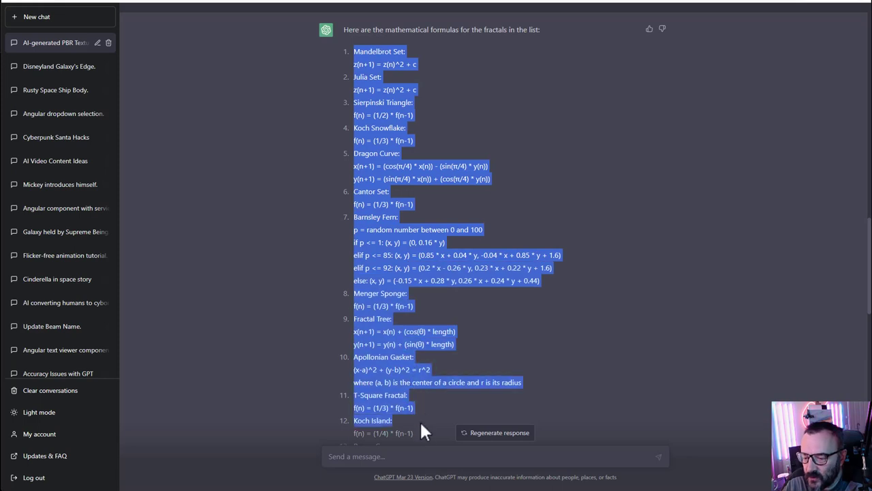
pyautogui.click(490, 180)
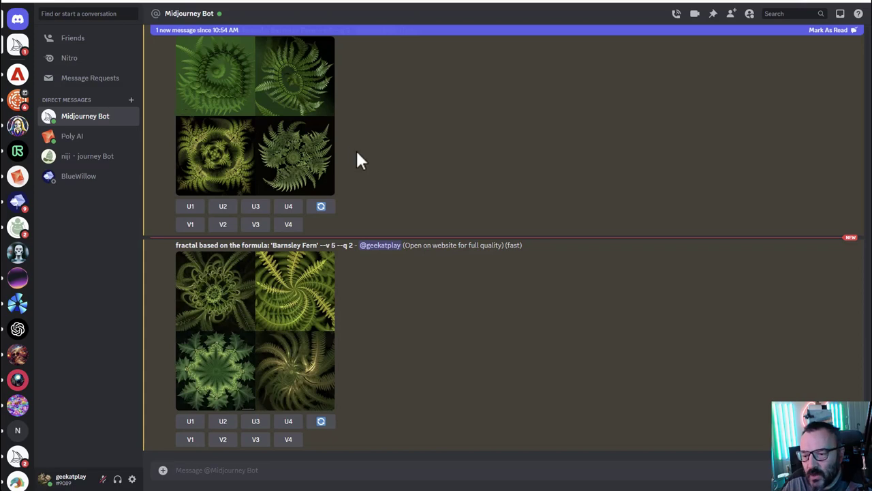
# Compare the two Barnsley Fern grids, highlighting 'Barnsley Fern' in the newer quoted prompt
pyautogui.scroll(2, 356, 156)
pyautogui.scroll(-2, 273, 245)
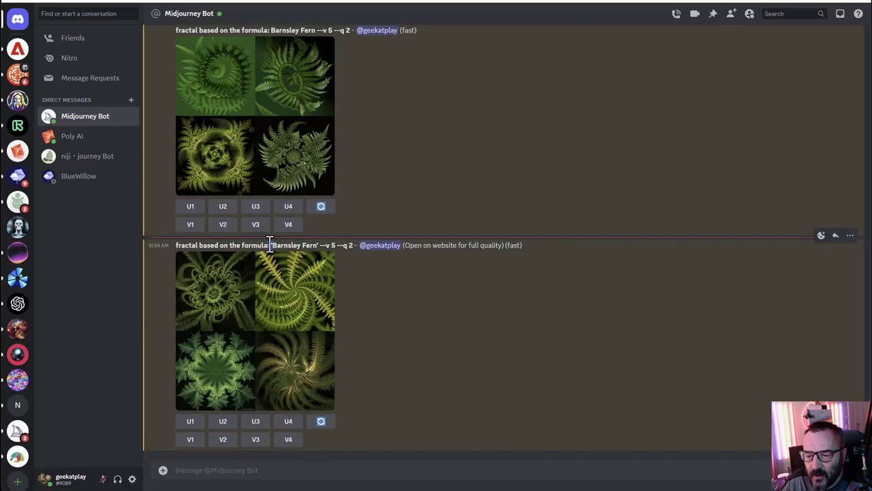
pyautogui.moveTo(273, 244); pyautogui.dragTo(320, 246)
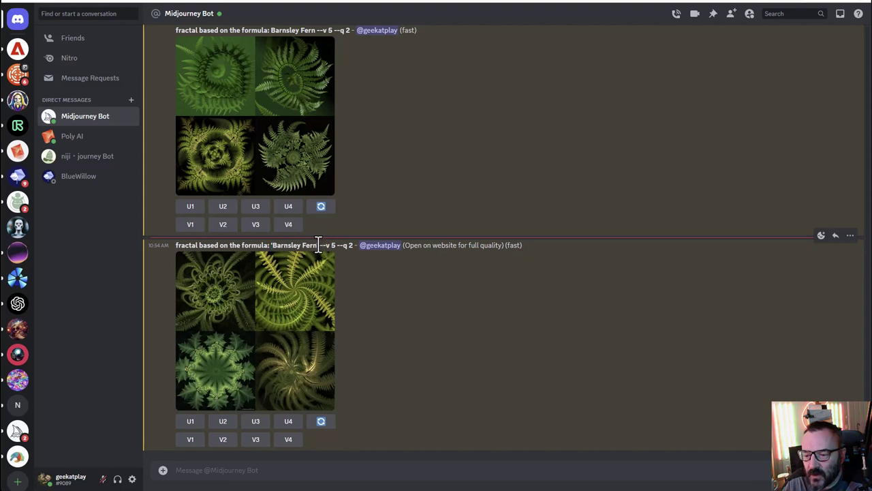
pyautogui.click(398, 194)
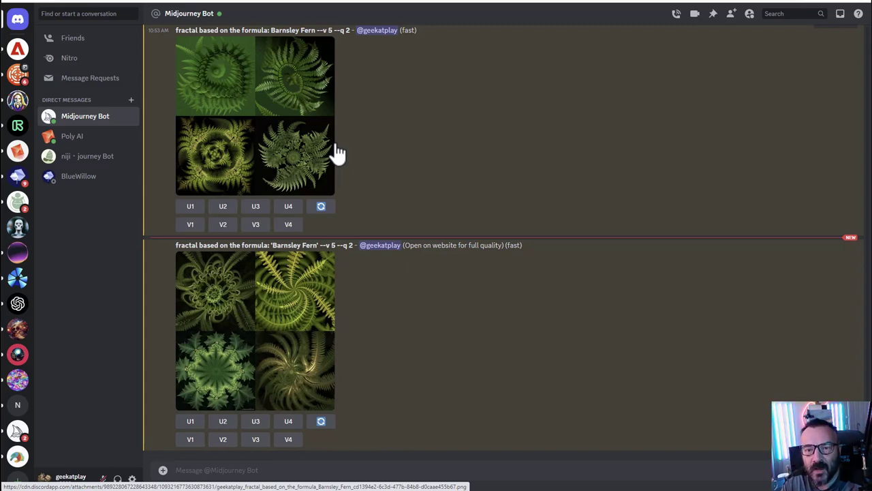
pyautogui.scroll(5, 347, 160)
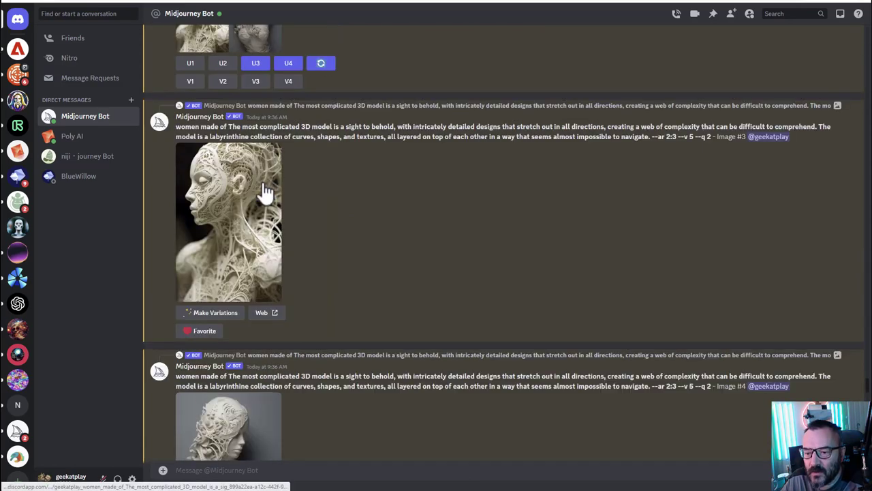
# Enlarge the intricate 3D-model woman image from the 9:36 AM messages
pyautogui.click(252, 214)
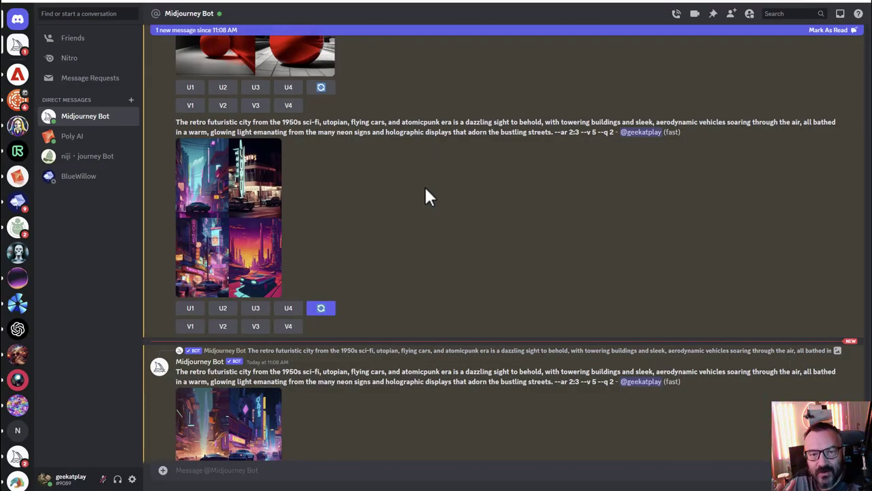
# View the older and then the newer retro-city grid full size in the lightbox
pyautogui.click(240, 234)
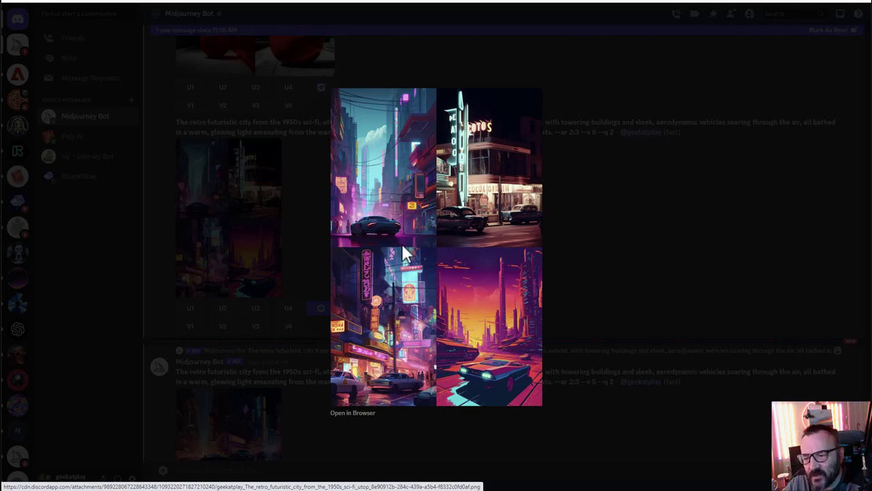
pyautogui.click(606, 255)
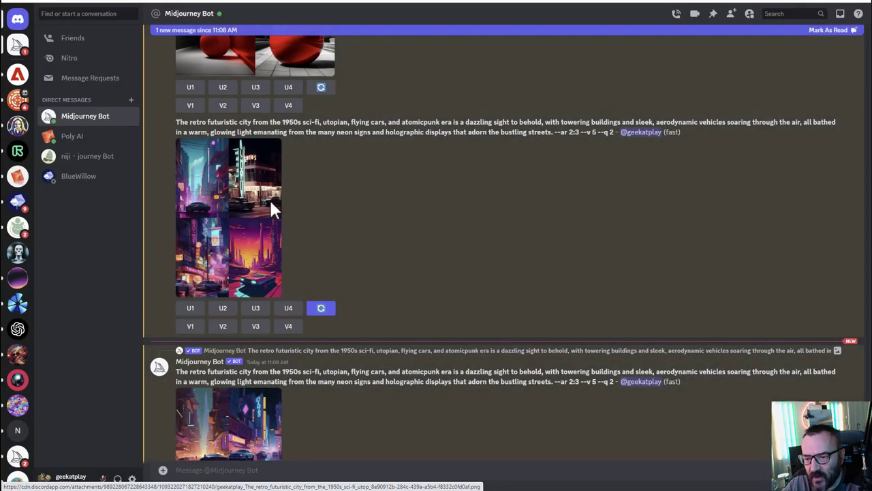
pyautogui.scroll(-3, 293, 225)
pyautogui.click(239, 332)
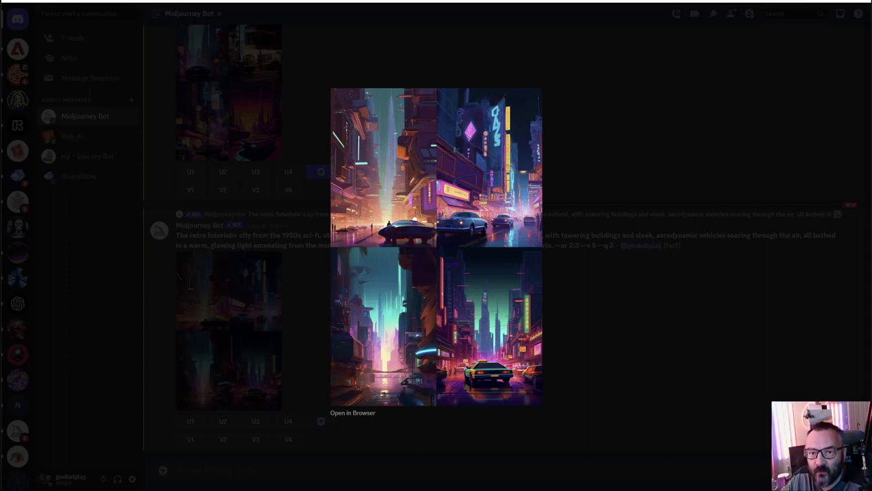
pyautogui.click(744, 157)
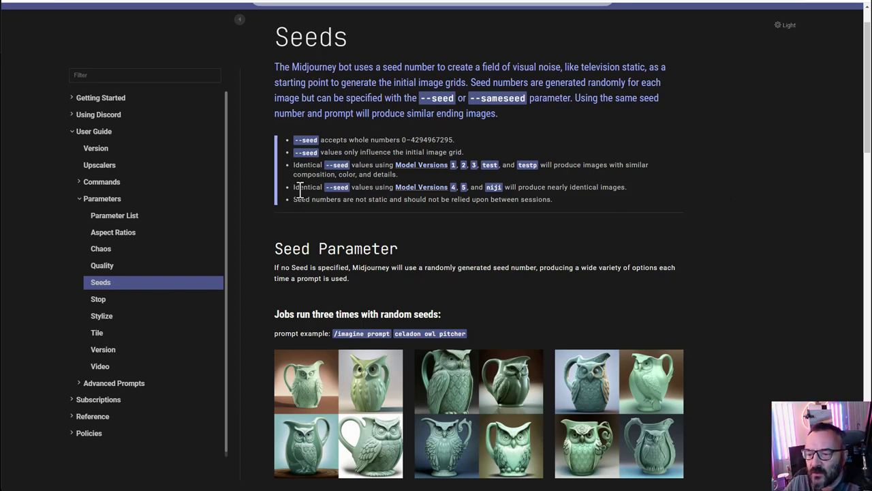
# Read the Seeds bullet on identical seeds across model versions, then return to Discord
pyautogui.moveTo(292, 165); pyautogui.dragTo(661, 163)
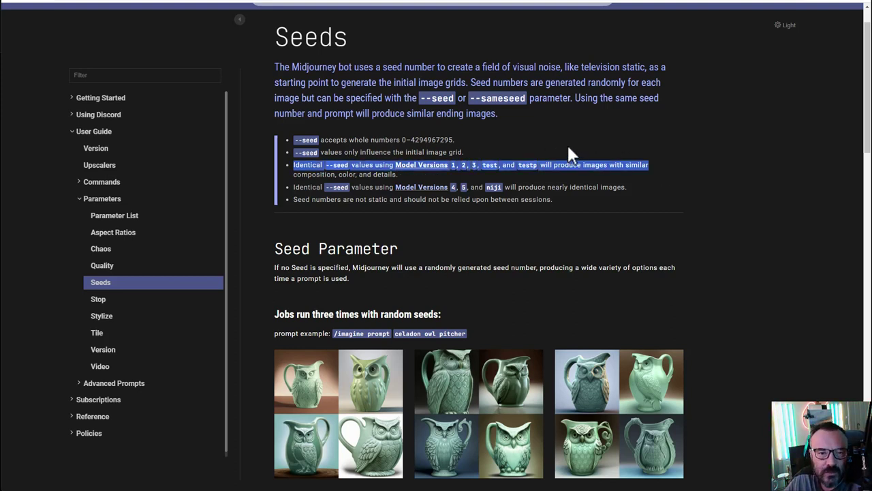
pyautogui.click(640, 205)
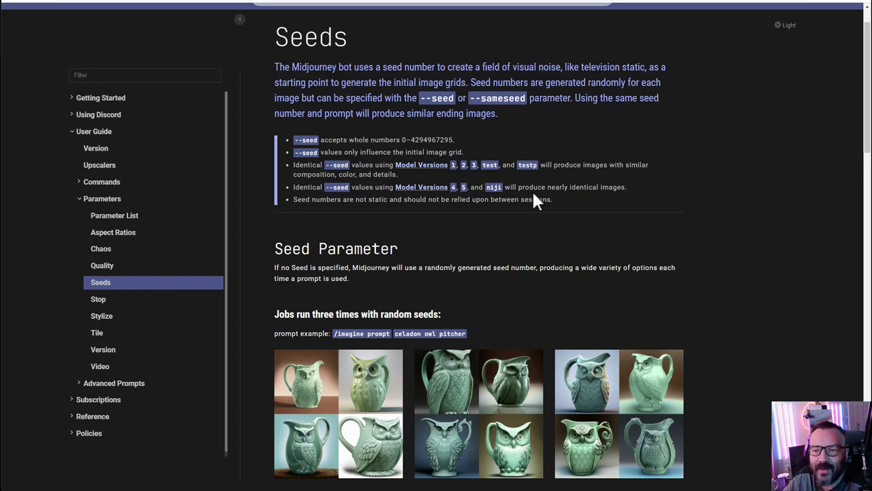
pyautogui.hotkey('alt', 'Tab')
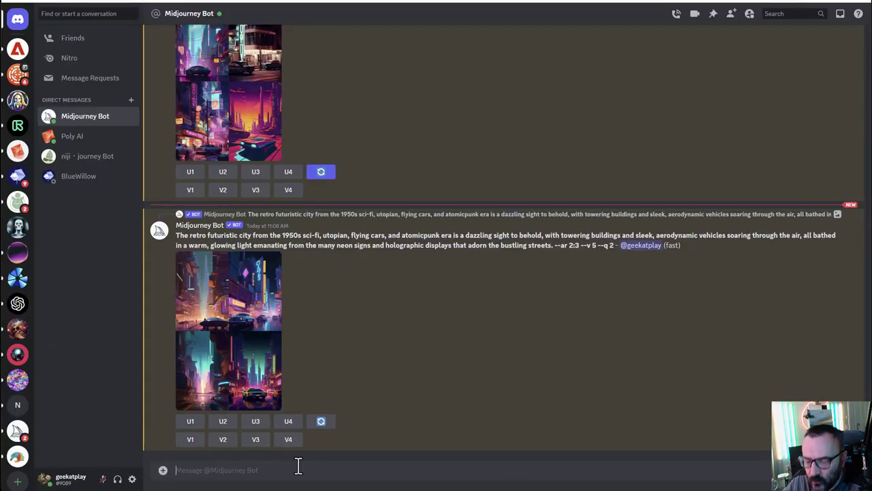
# Start an /imagine with the pasted retro-city prompt ending '--ar 2:3', adding '--seed'
pyautogui.write('/im')
pyautogui.press('Tab')
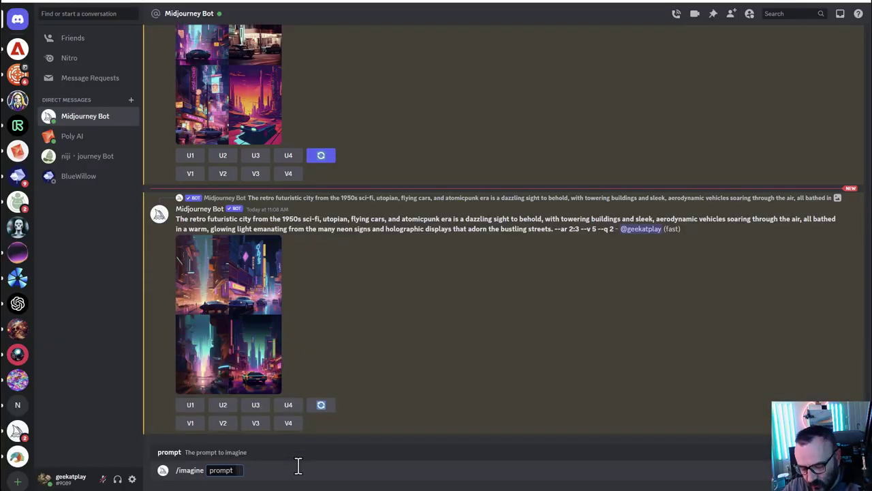
pyautogui.write('The retro futuristic city from the 1950s sci-fi, utopian, flying cars, and atomicpunk era is a dazzling sight to behold, with towering buildings and sleek, aerodynamic vehicles soaring through the air, all bathed in a warm, glowing light emanating from the many neon signs and holographic displays that adorn the bustling streets. --ar 2:3')
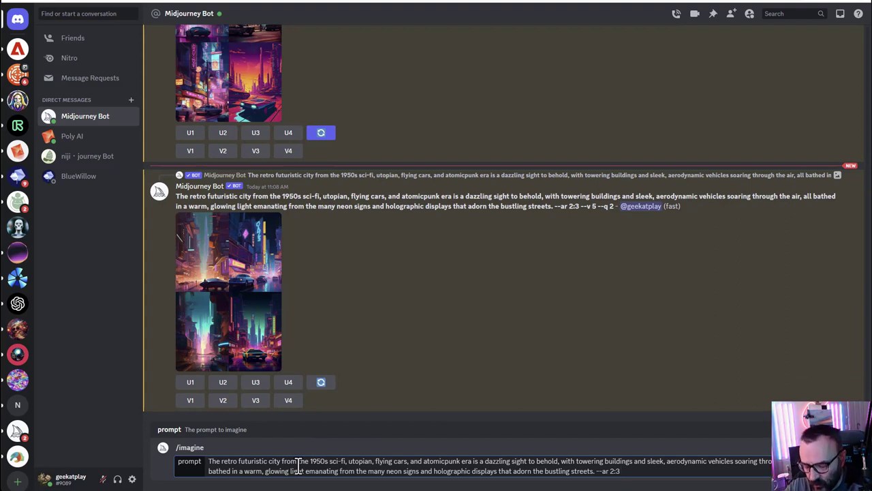
pyautogui.write('--')
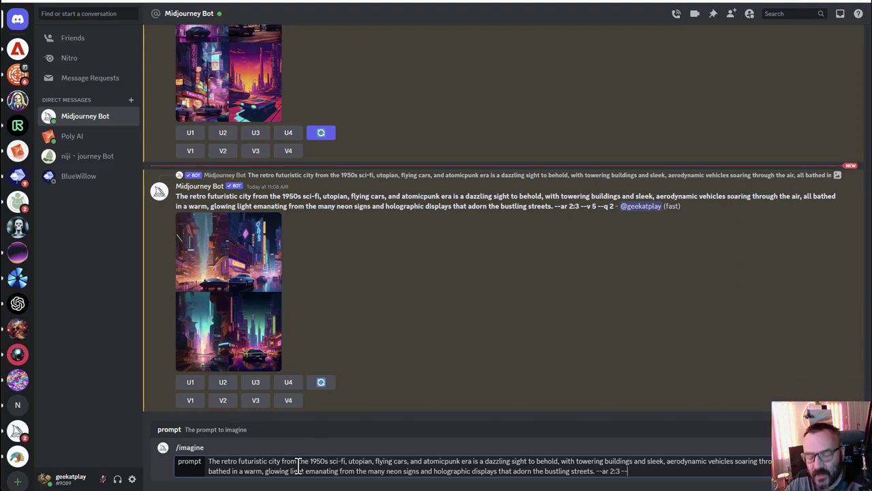
pyautogui.write('seed')
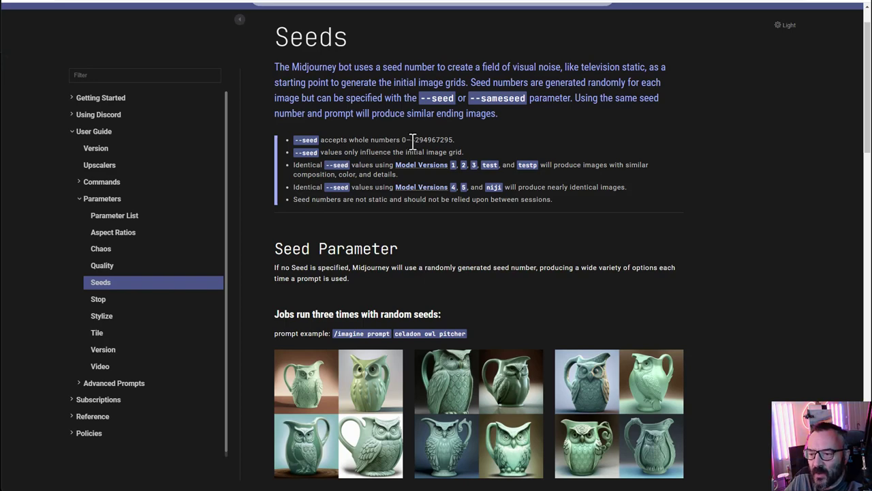
pyautogui.moveTo(411, 139); pyautogui.dragTo(455, 140)
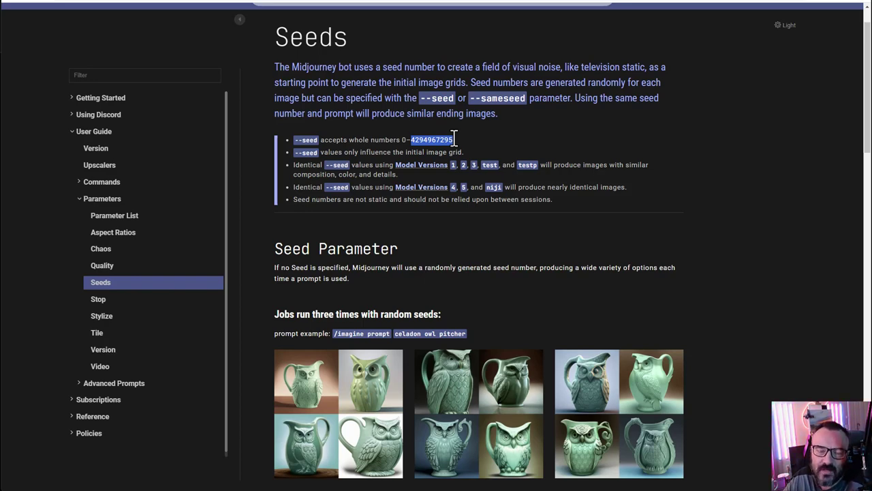
pyautogui.hotkey('alt', 'Tab')
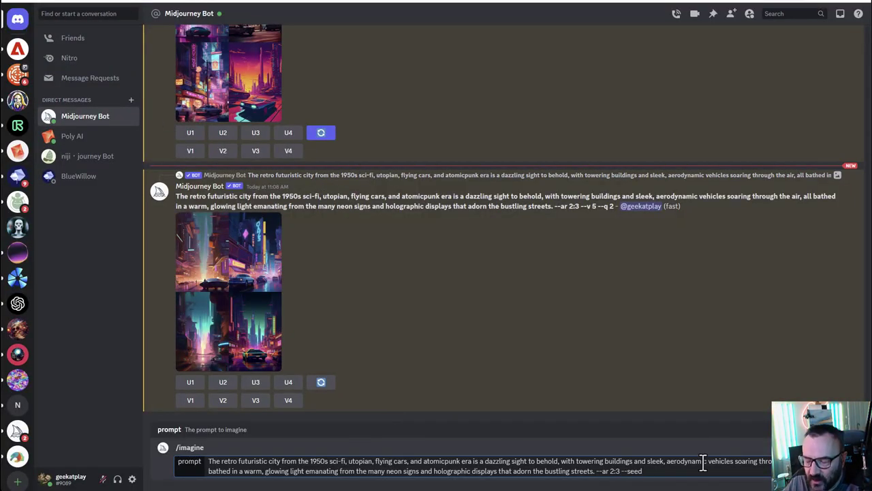
# Submit the retro-city prompt with seed 1234567
pyautogui.write('1234567')
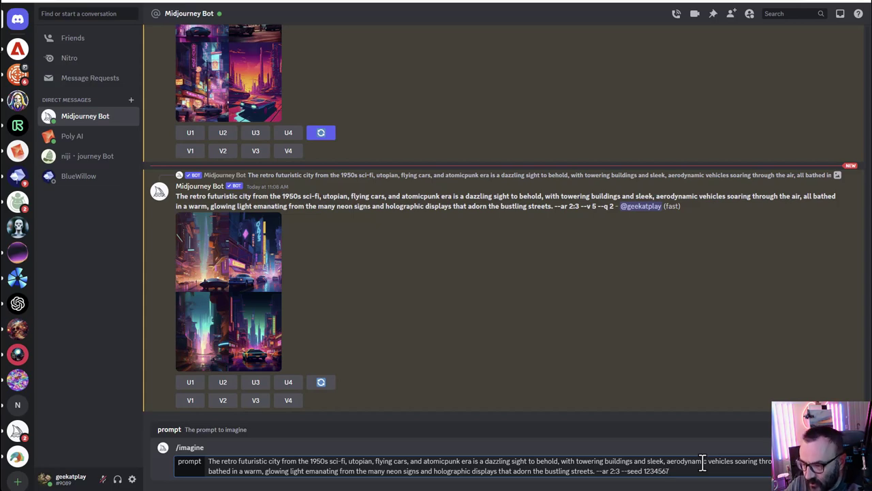
pyautogui.press('Return')
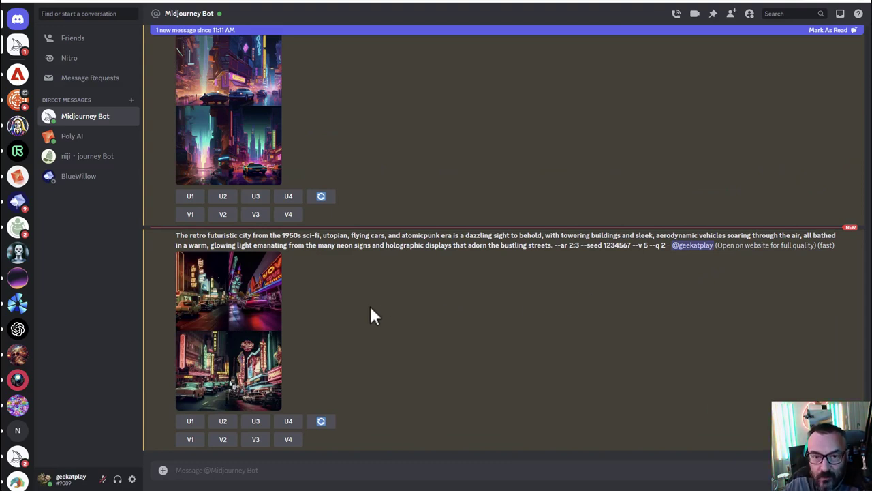
pyautogui.scroll(10, 368, 310)
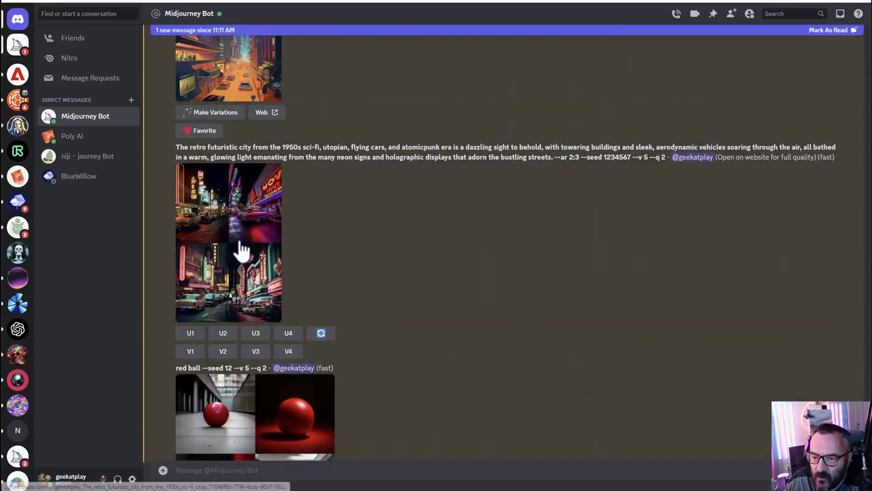
pyautogui.click(237, 248)
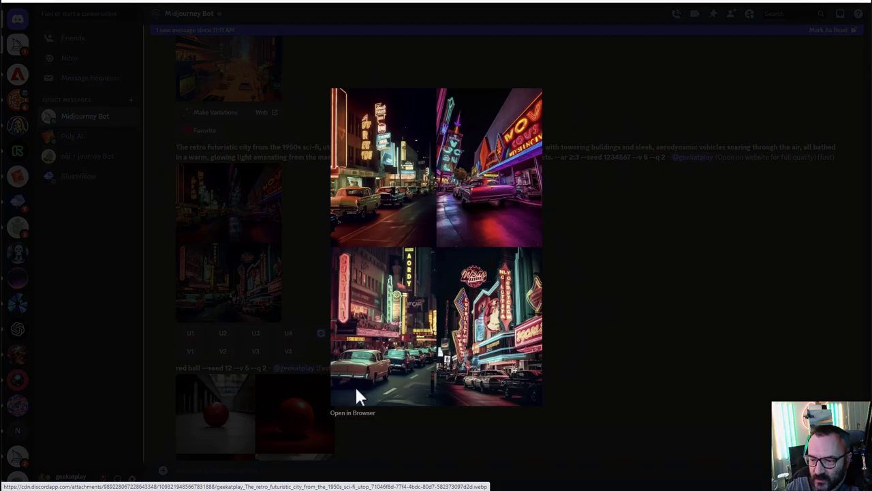
pyautogui.click(686, 315)
pyautogui.scroll(-8, 413, 344)
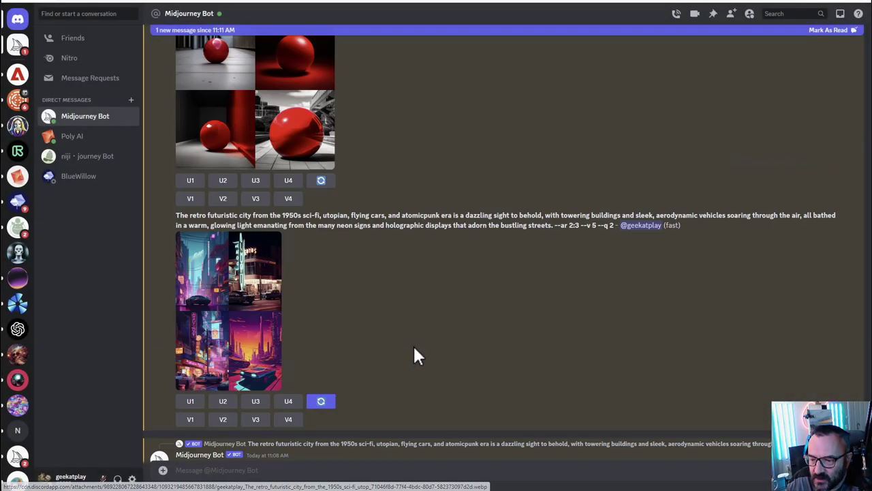
pyautogui.click(228, 368)
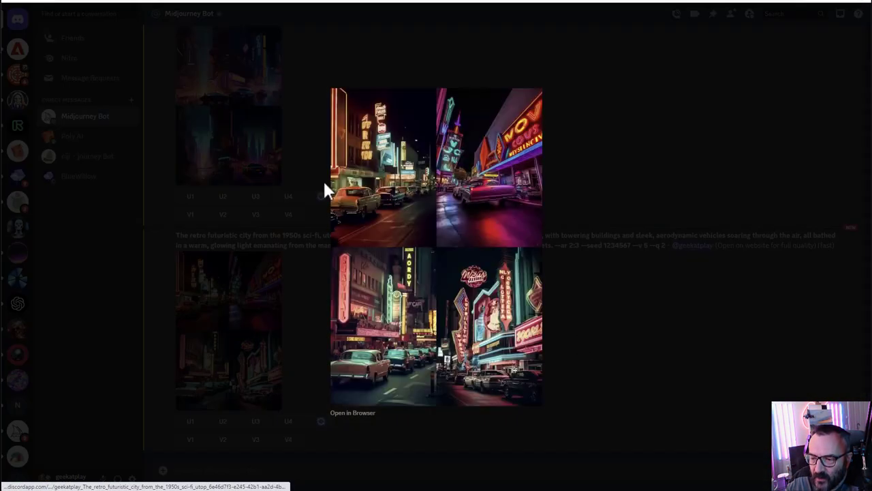
pyautogui.click(638, 335)
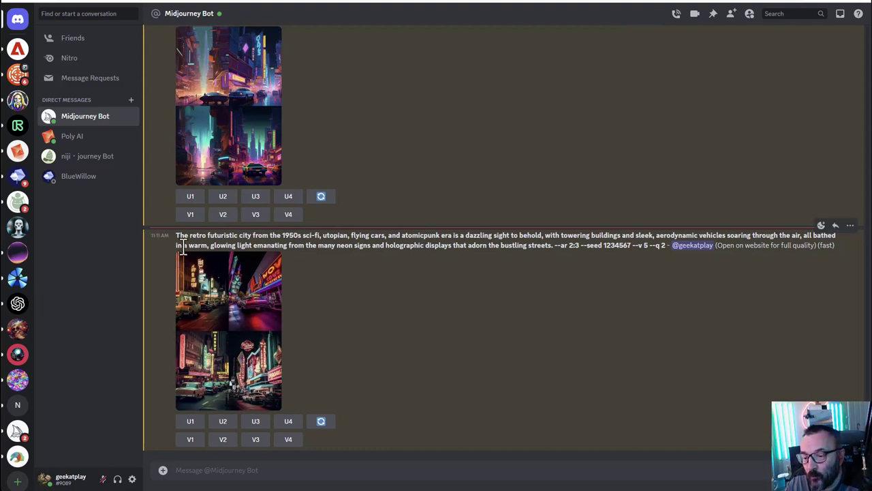
# Resubmit the copied retro-city prompt with --ar 2:3 --seed 1234567, retyping the period after 'streets'
pyautogui.moveTo(176, 235); pyautogui.dragTo(629, 246)
pyautogui.hotkey('ctrl', 'c')
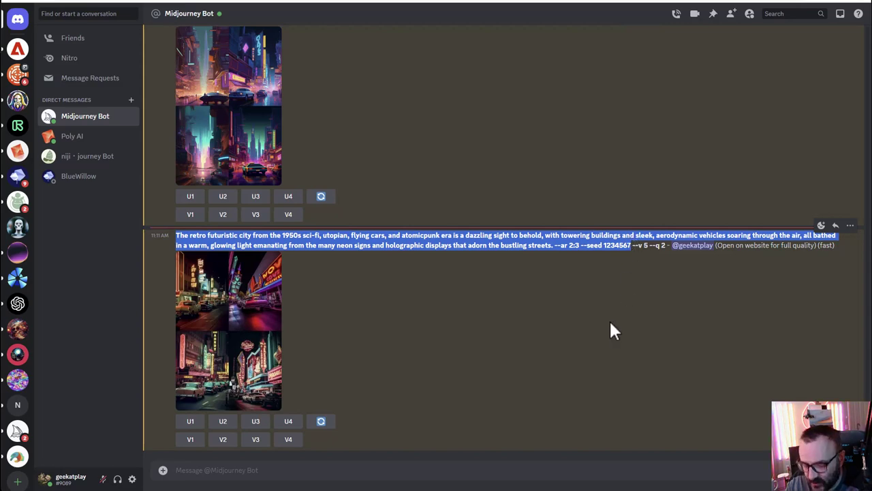
pyautogui.click(464, 469)
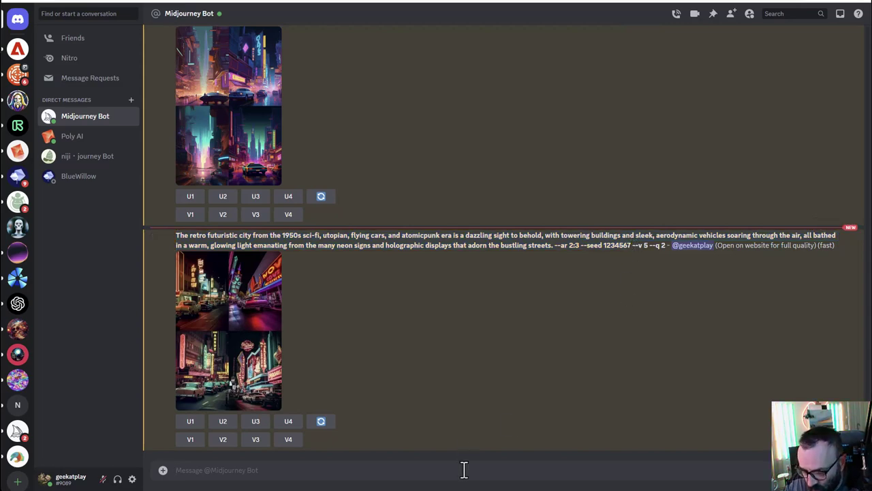
pyautogui.write('/im')
pyautogui.press('Tab')
pyautogui.hotkey('ctrl', 'v')
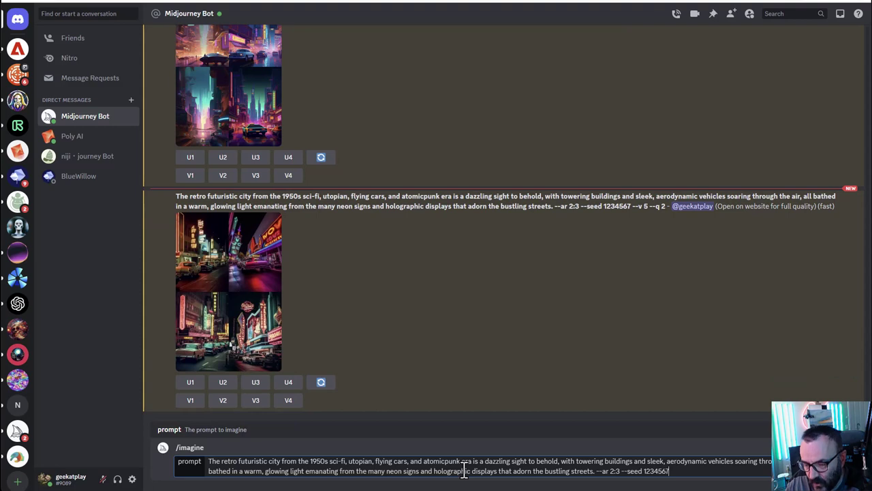
pyautogui.click(594, 470)
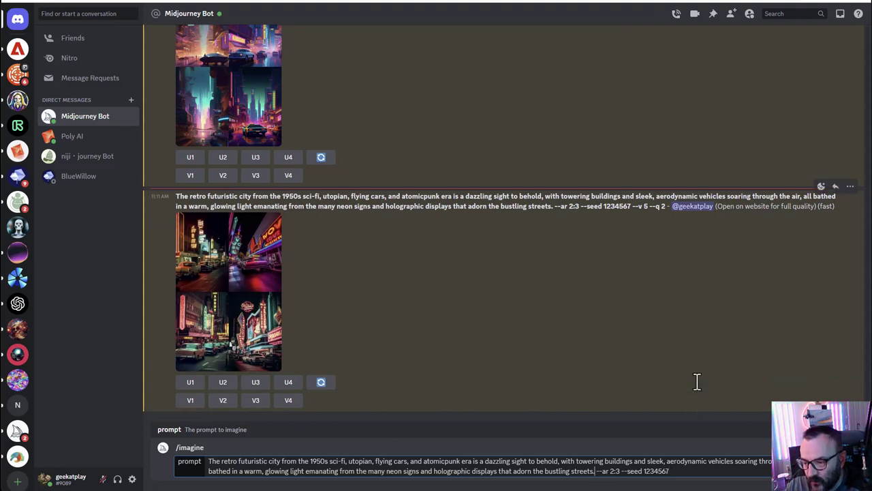
pyautogui.press('BackSpace')
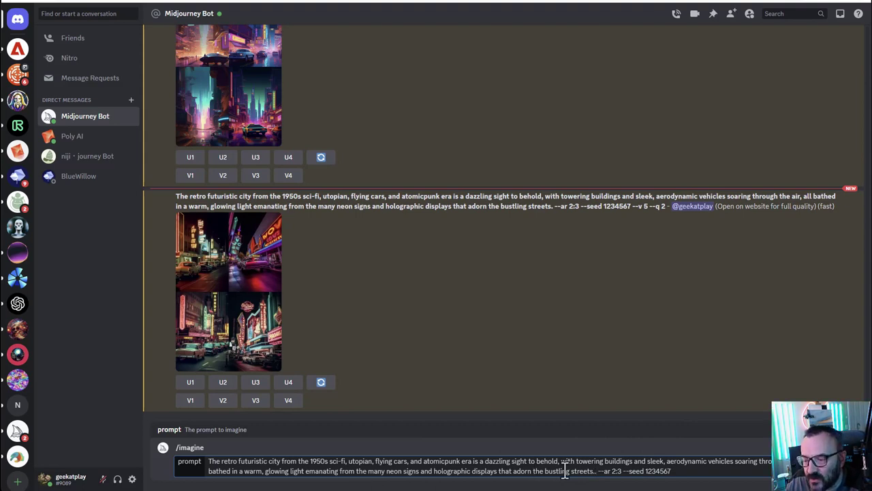
pyautogui.write('.')
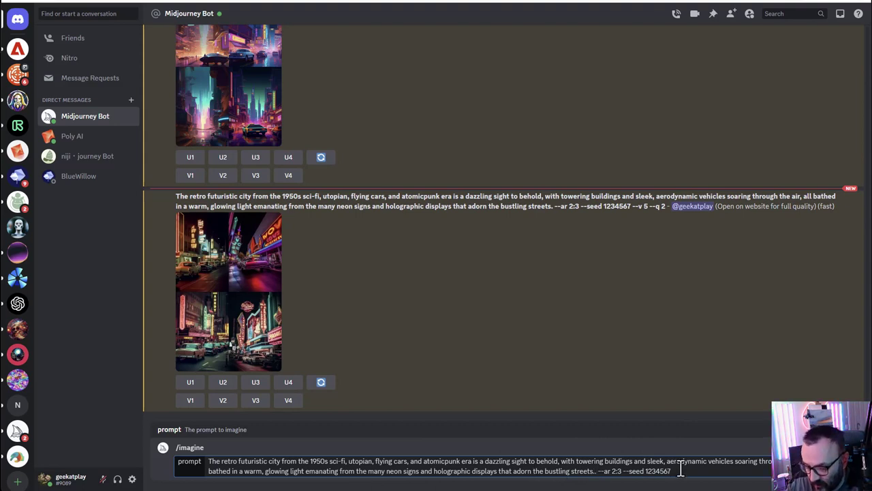
pyautogui.press('Return')
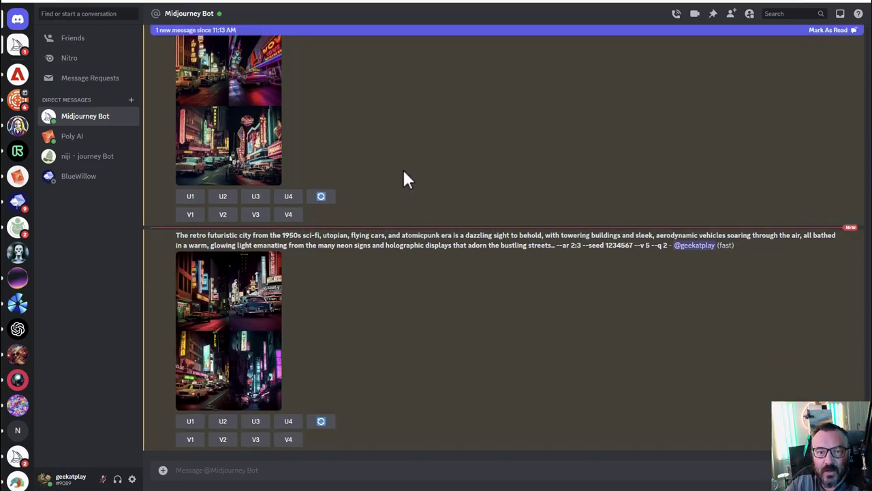
pyautogui.click(234, 141)
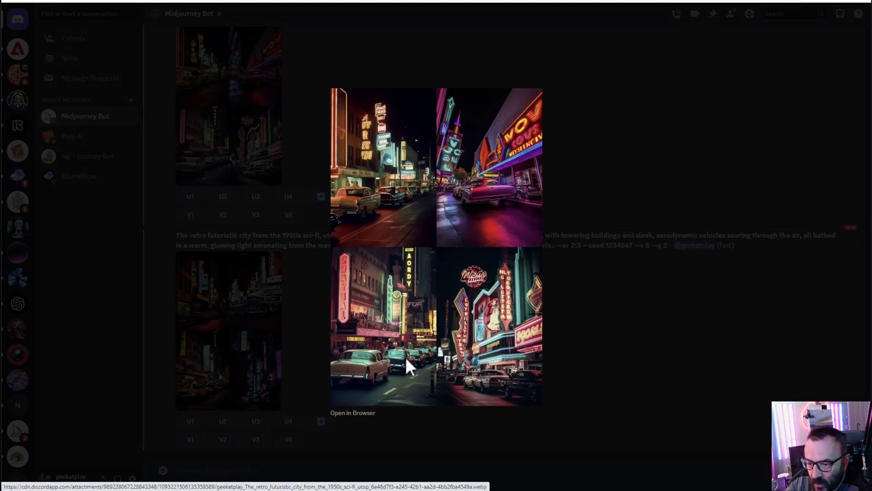
pyautogui.click(633, 318)
pyautogui.click(275, 355)
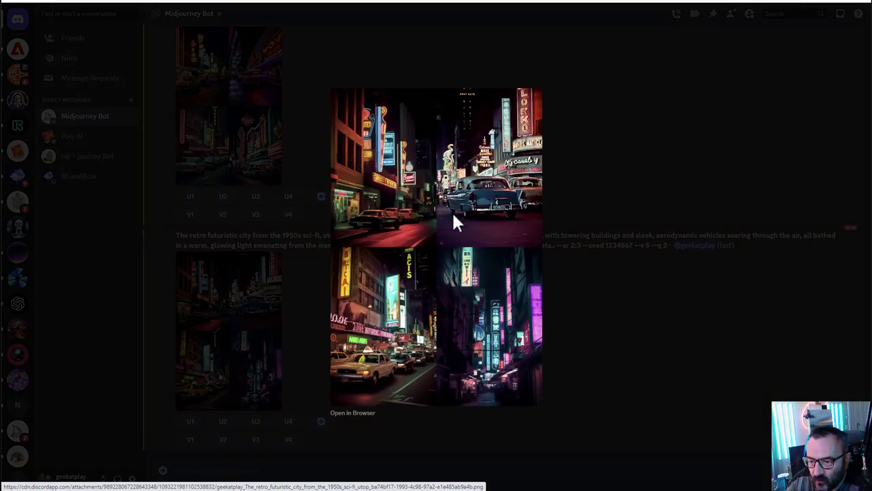
pyautogui.click(627, 301)
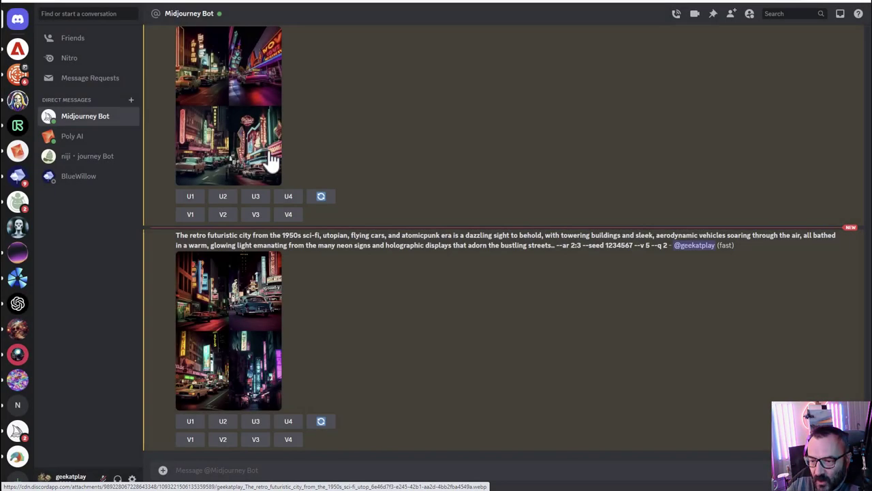
pyautogui.click(272, 162)
pyautogui.click(603, 313)
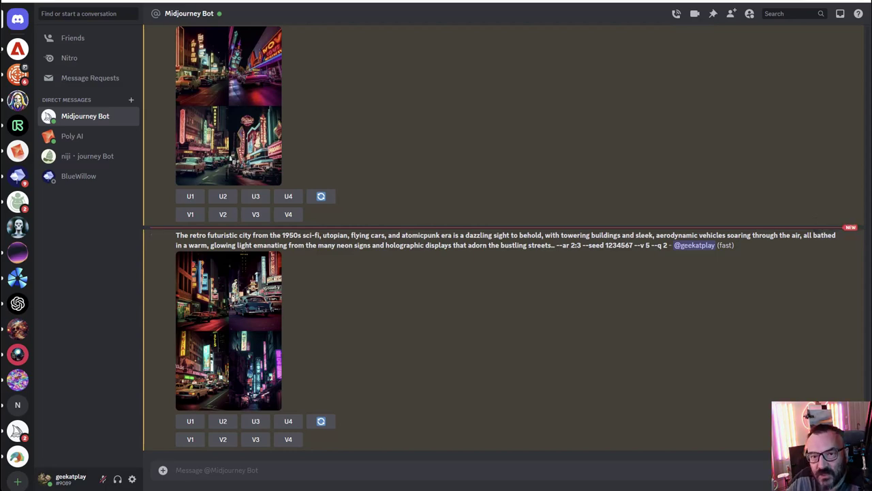
pyautogui.scroll(3, 481, 222)
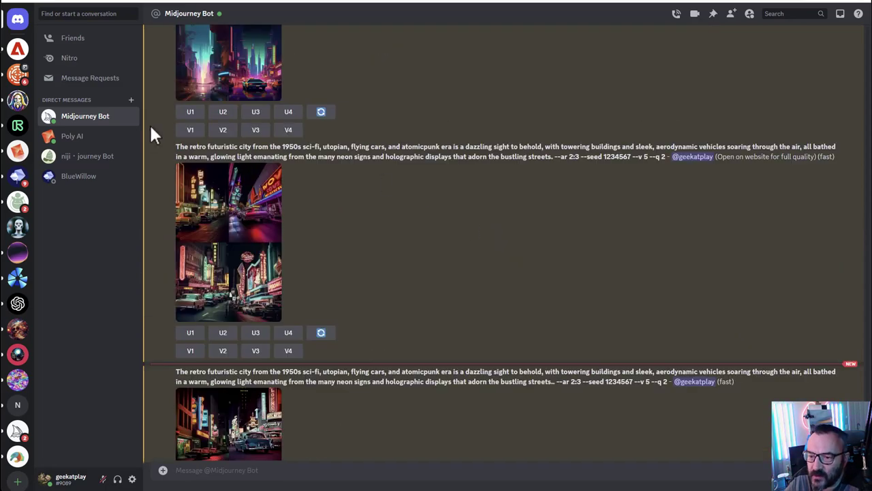
# Resubmit the copied retro city prompt with /imagine, changing the seed from 1234567 to 1234566
pyautogui.moveTo(176, 146); pyautogui.dragTo(633, 156)
pyautogui.hotkey('ctrl', 'c')
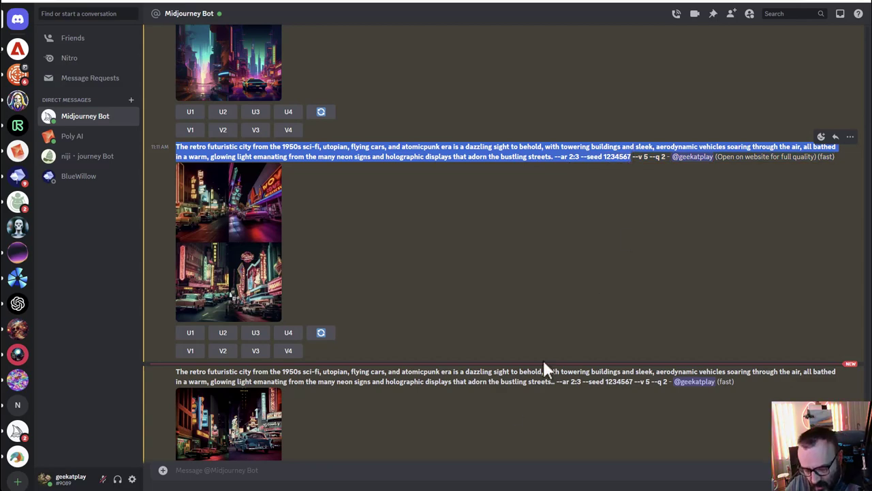
pyautogui.click(421, 469)
pyautogui.write('/im')
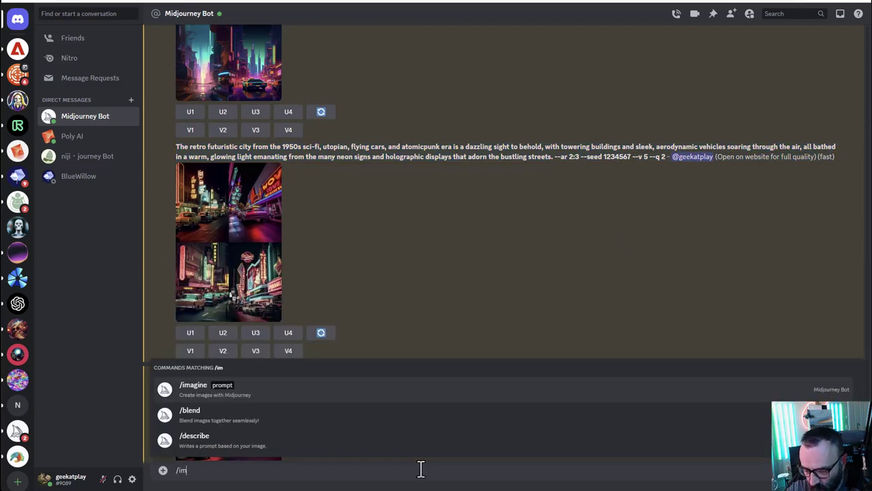
pyautogui.press('Return')
pyautogui.hotkey('ctrl', 'v')
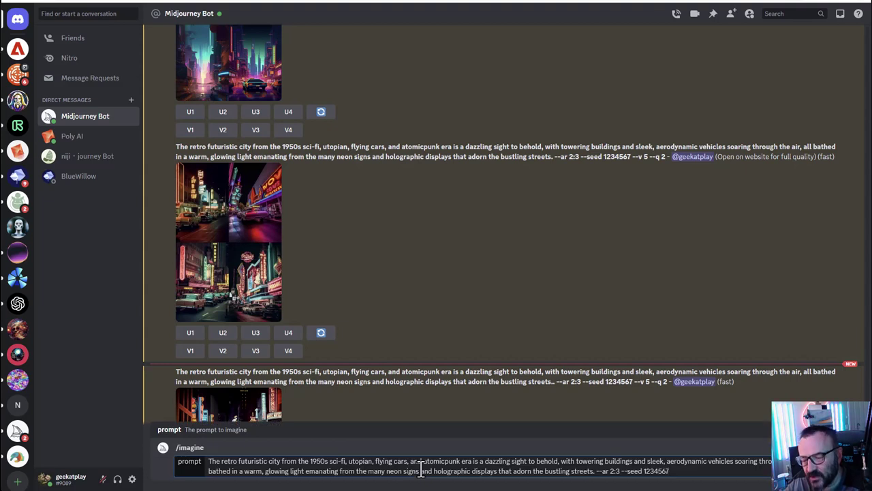
pyautogui.press('BackSpace')
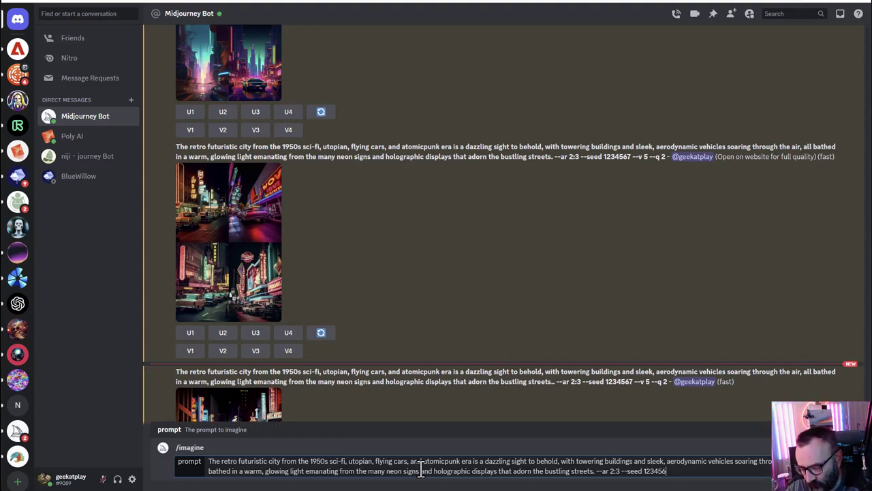
pyautogui.write('6')
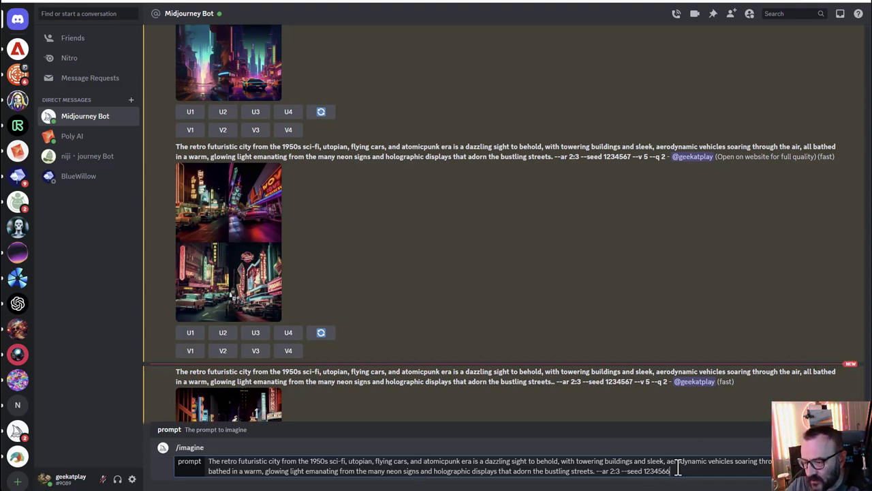
pyautogui.press('Return')
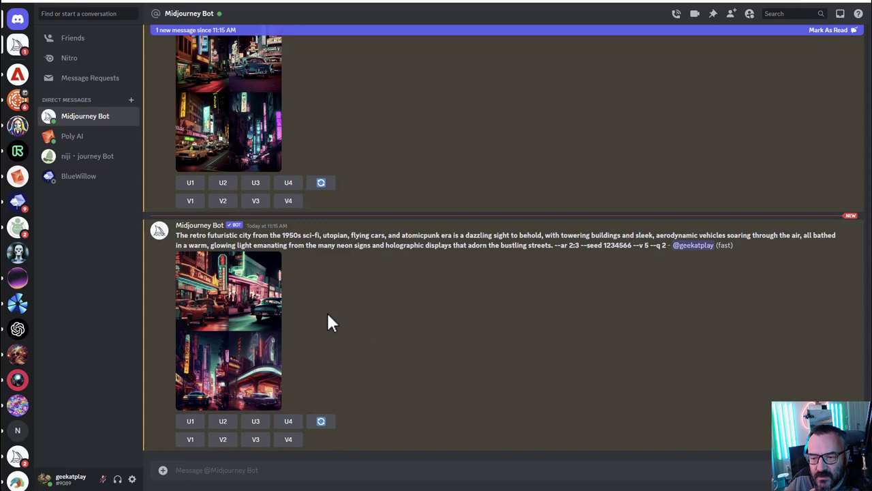
# Scroll the chat to inspect the new seed 1234566 neon street grid
pyautogui.scroll(2, 328, 315)
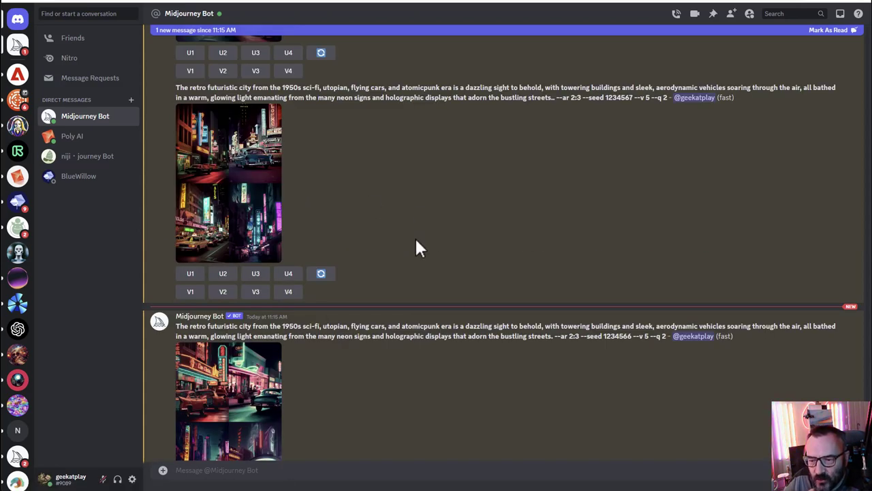
pyautogui.scroll(-2, 417, 245)
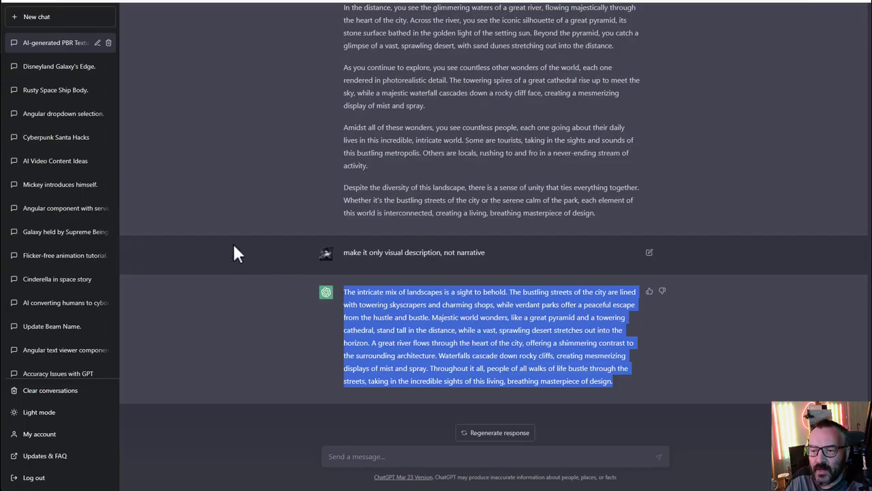
pyautogui.click(640, 225)
pyautogui.scroll(10, 665, 228)
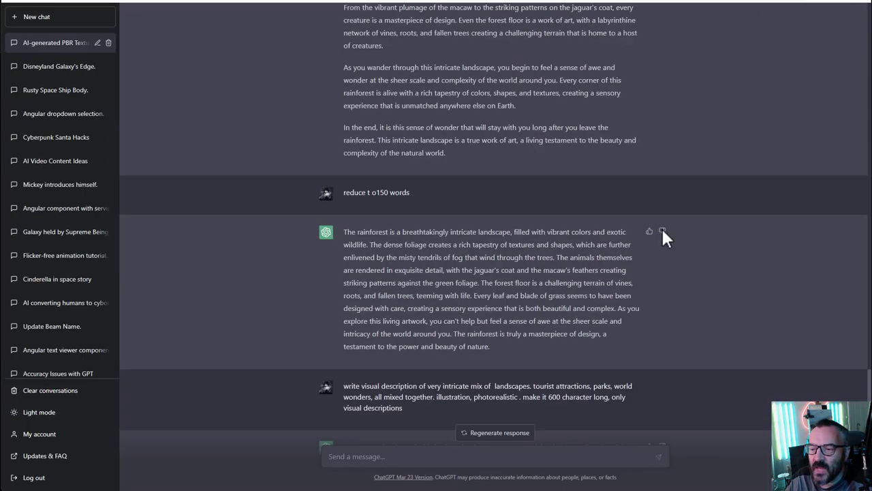
pyautogui.scroll(6, 606, 244)
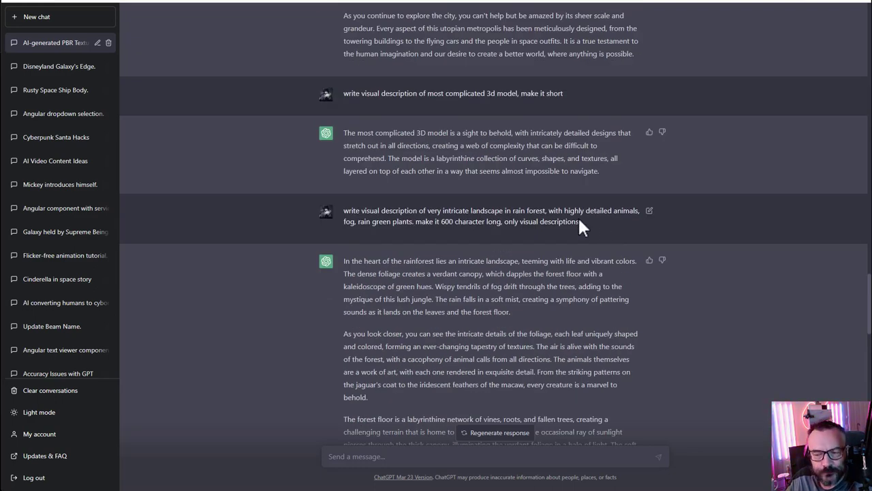
pyautogui.scroll(-2, 578, 216)
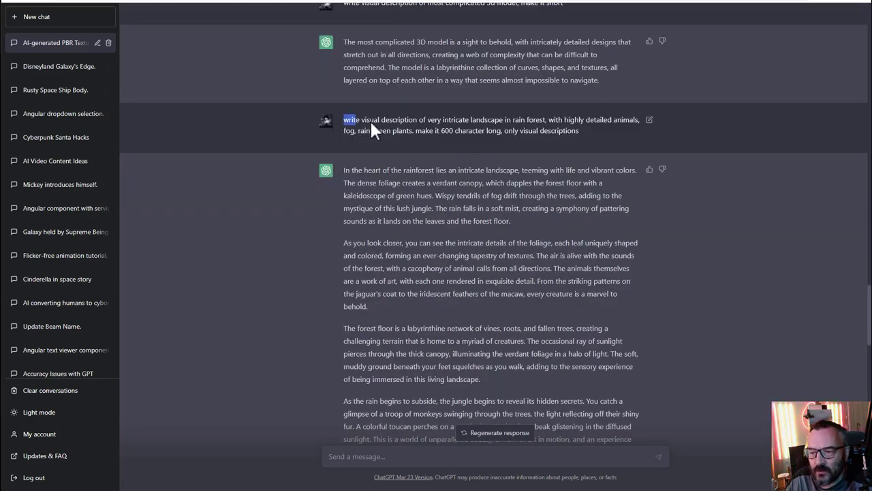
pyautogui.moveTo(371, 123); pyautogui.dragTo(579, 134)
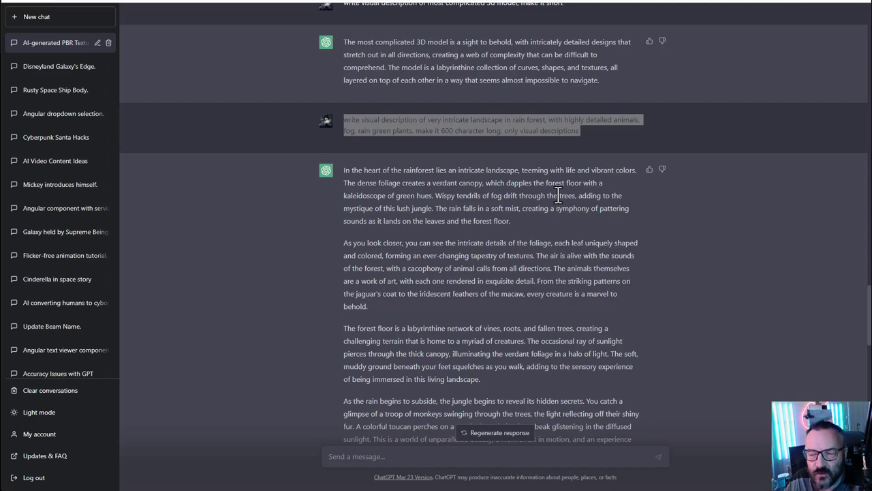
pyautogui.click(470, 133)
pyautogui.moveTo(435, 130); pyautogui.dragTo(467, 133)
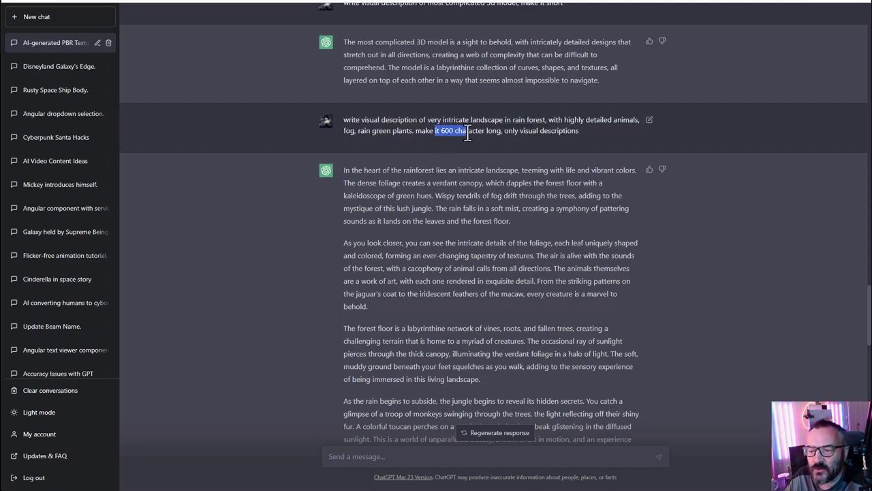
pyautogui.scroll(-4, 446, 151)
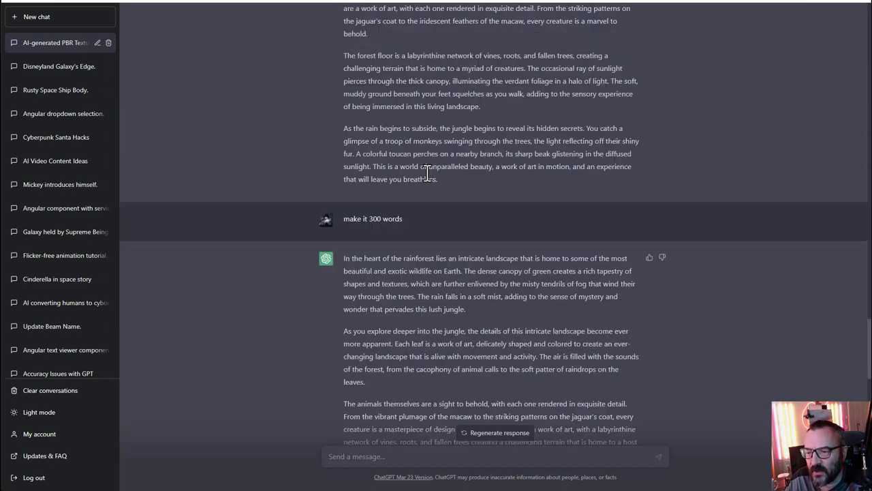
pyautogui.moveTo(421, 218); pyautogui.dragTo(330, 215)
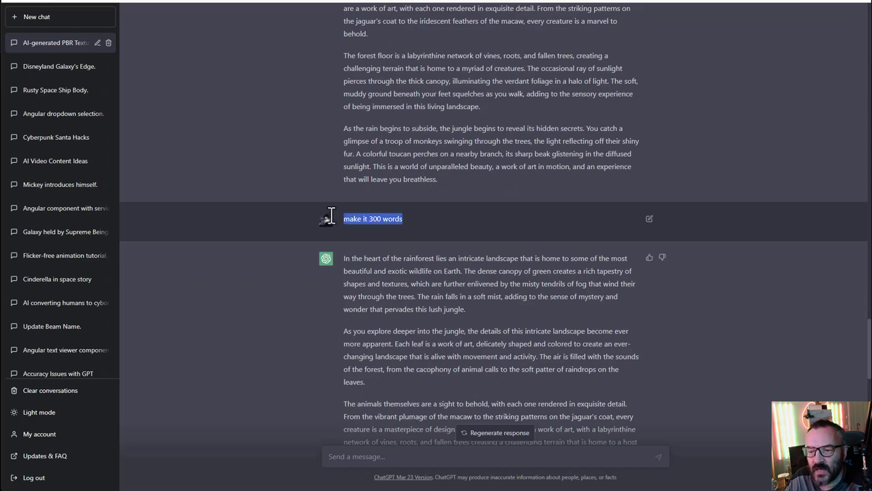
pyautogui.click(437, 222)
pyautogui.scroll(-5, 428, 235)
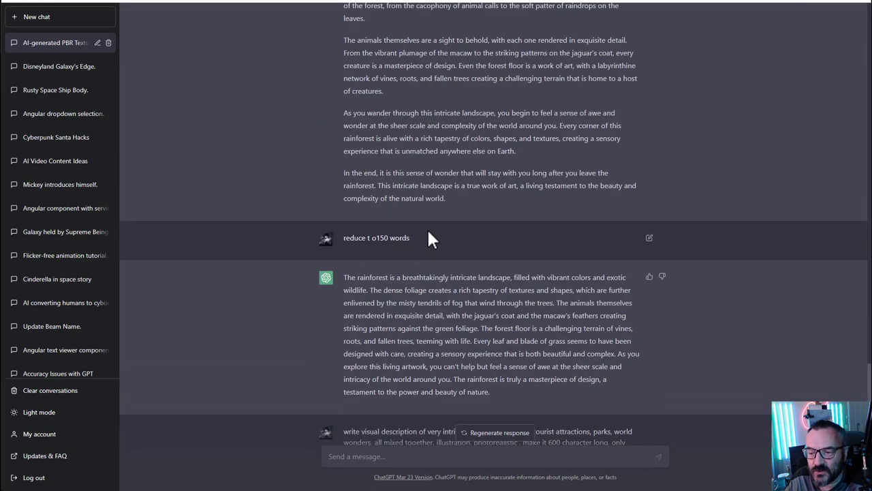
pyautogui.scroll(-1, 377, 156)
pyautogui.tripleClick(359, 149)
pyautogui.scroll(-2, 433, 235)
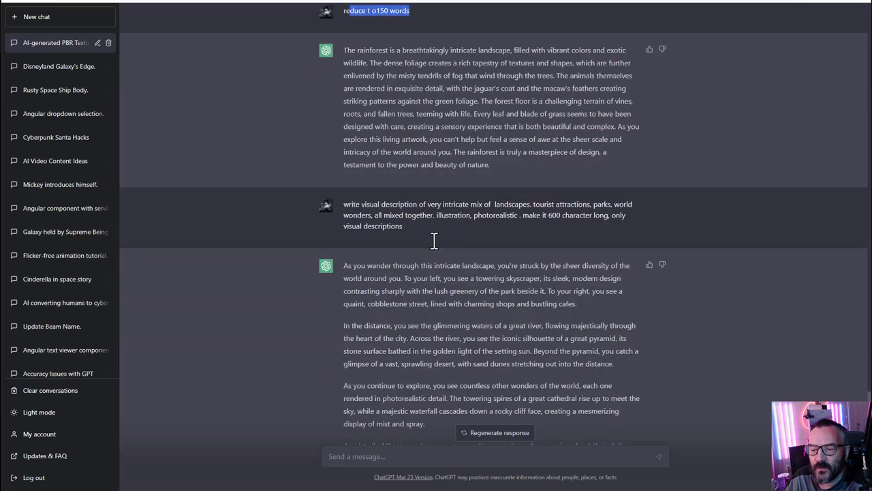
pyautogui.click(434, 233)
pyautogui.moveTo(358, 205); pyautogui.dragTo(404, 226)
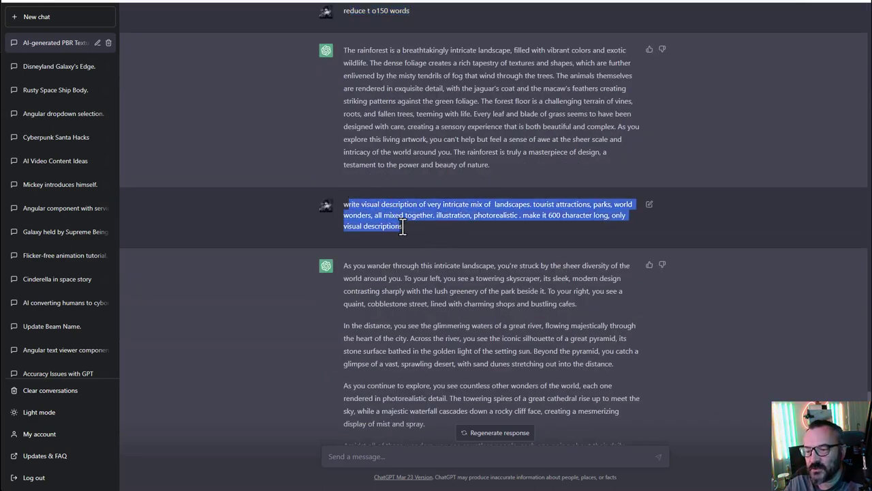
pyautogui.click(473, 228)
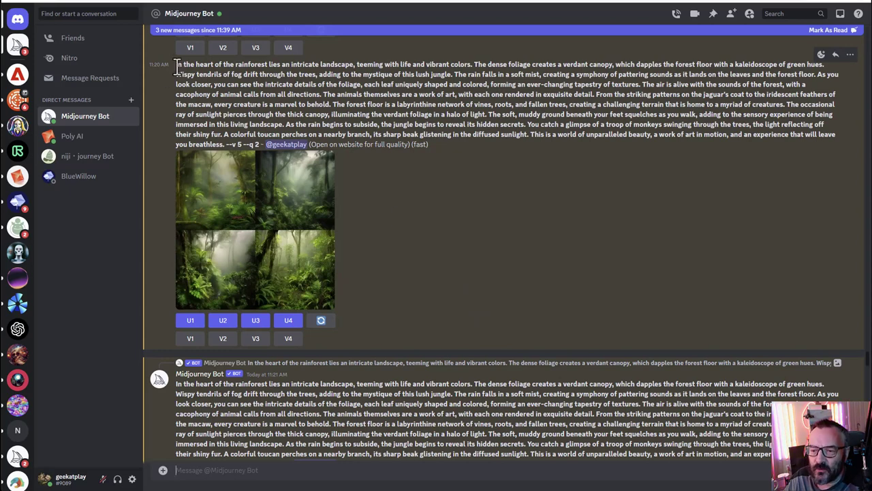
pyautogui.moveTo(176, 64); pyautogui.dragTo(493, 178)
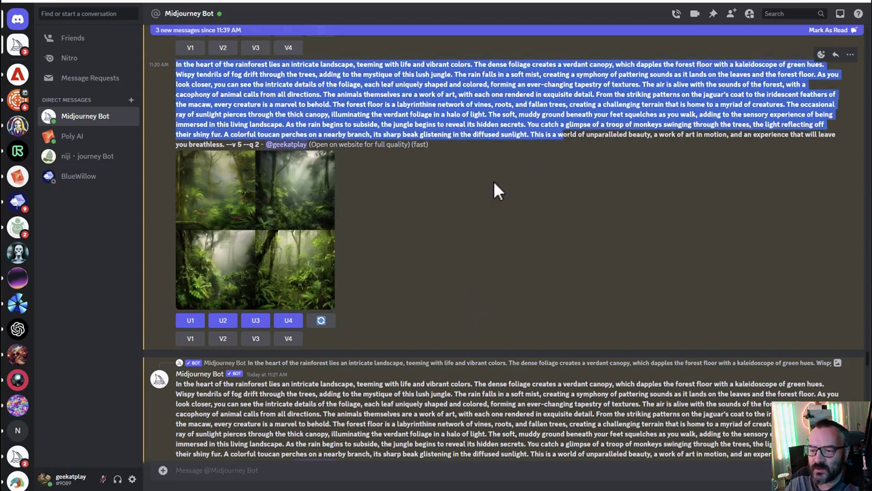
pyautogui.click(423, 224)
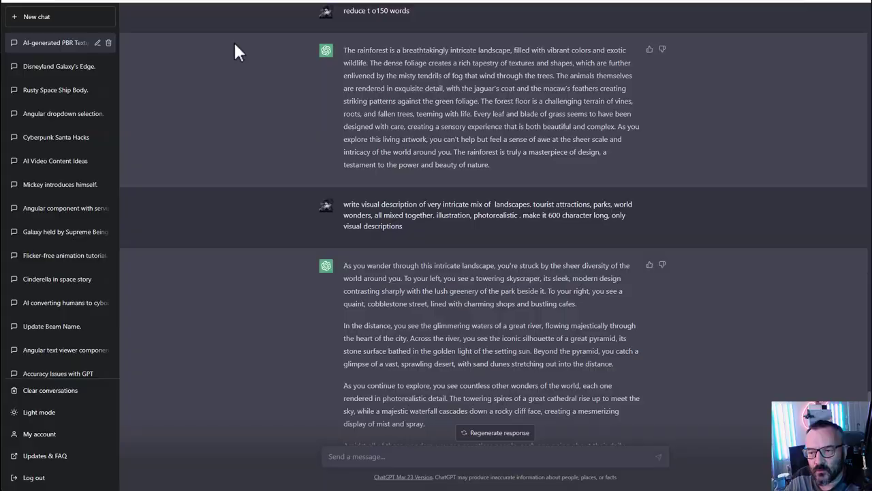
pyautogui.scroll(6, 514, 220)
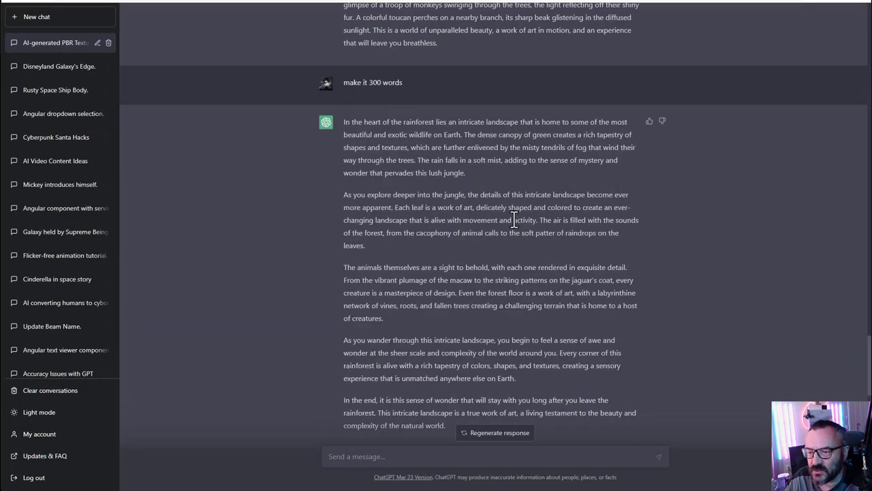
# Review the ChatGPT landscape replies, highlighting the 'visual, not narrative' request, then return to Midjourney Bot chat
pyautogui.scroll(10, 514, 219)
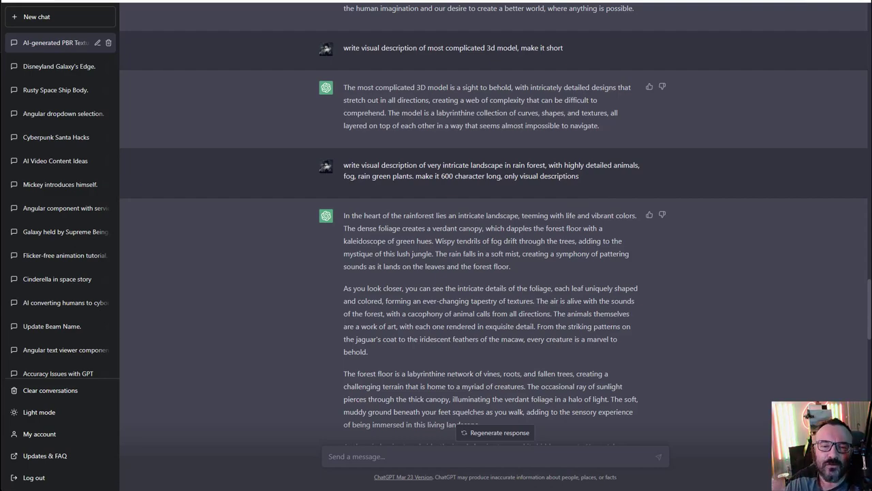
pyautogui.scroll(-5, 311, 208)
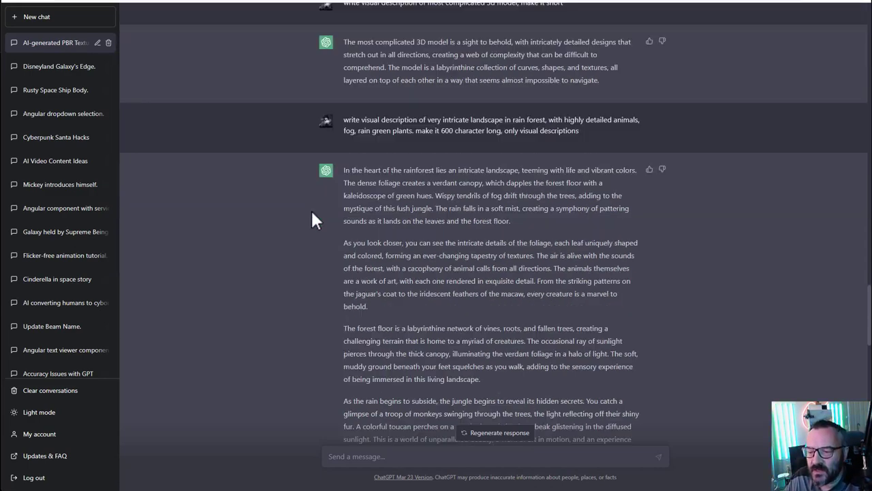
pyautogui.scroll(-10, 300, 179)
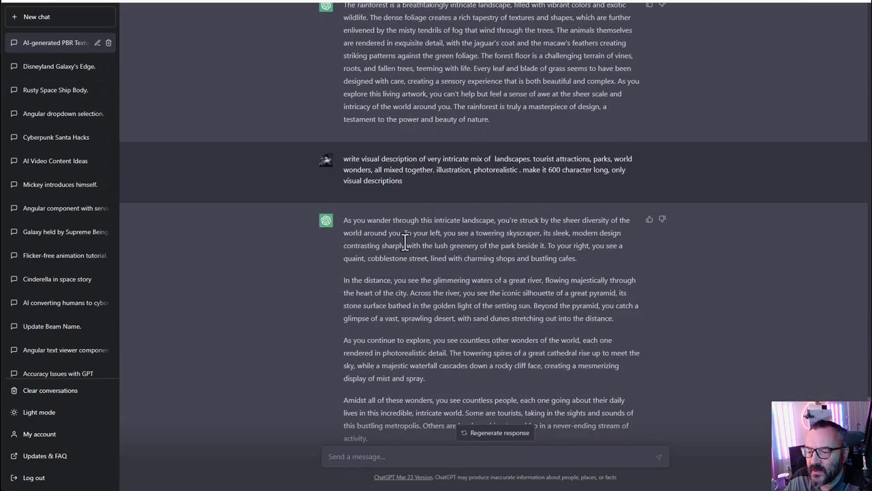
pyautogui.moveTo(344, 220); pyautogui.dragTo(419, 221)
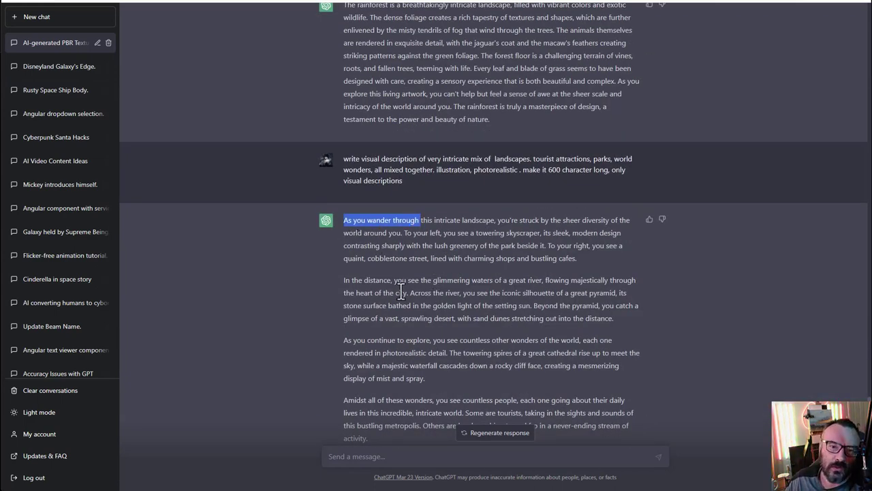
pyautogui.scroll(-2, 401, 271)
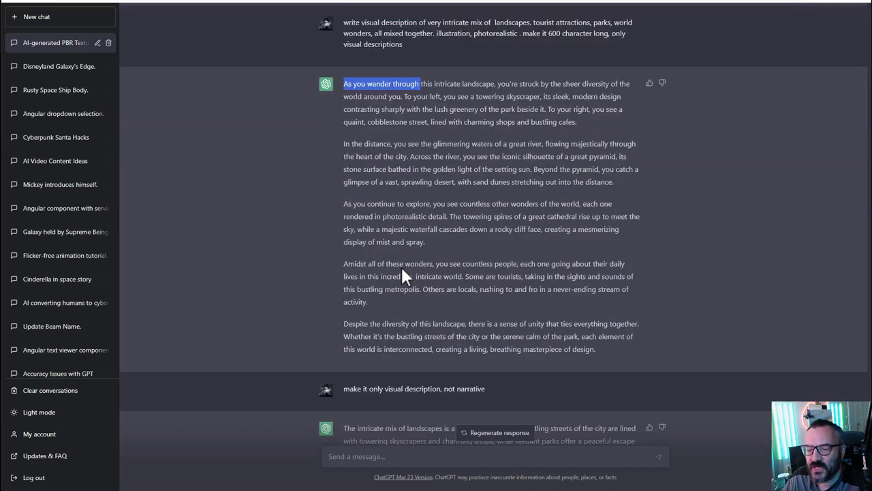
pyautogui.moveTo(531, 399); pyautogui.dragTo(386, 395)
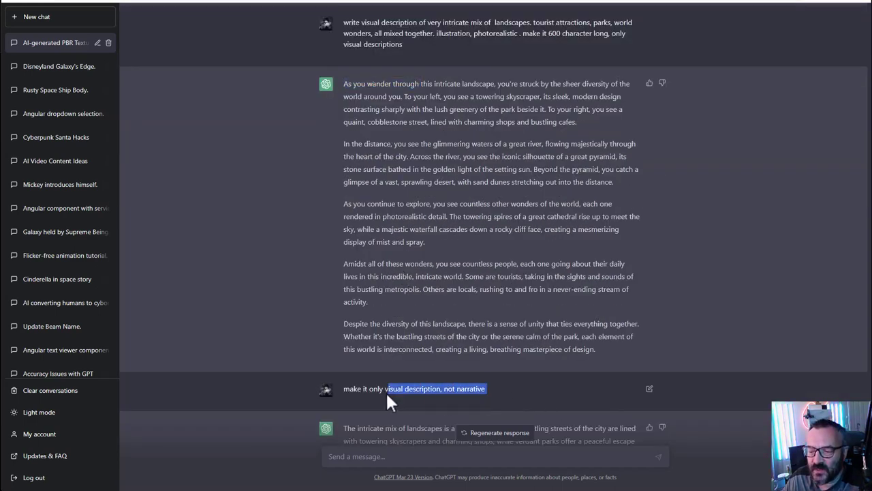
pyautogui.click(453, 280)
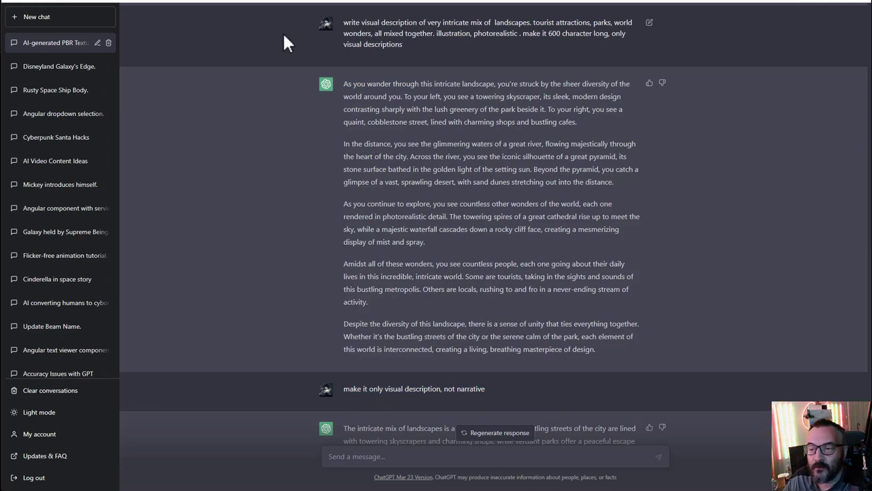
pyautogui.hotkey('alt', 'Tab')
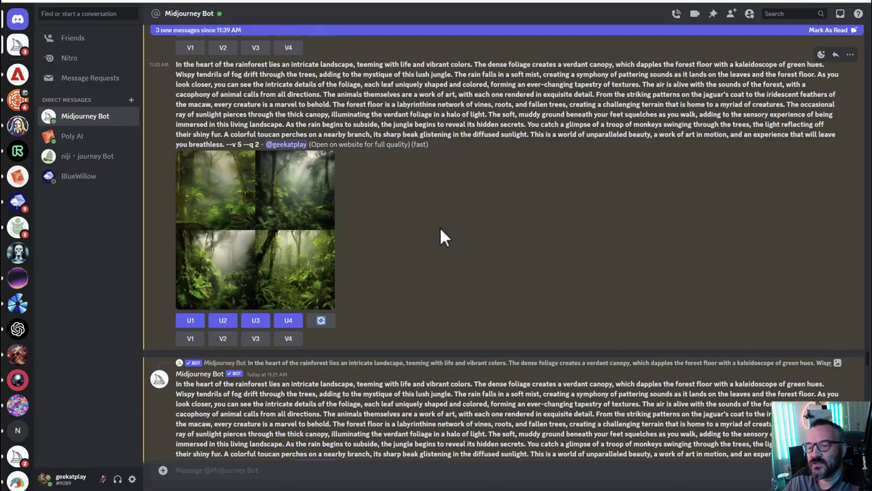
pyautogui.click(276, 190)
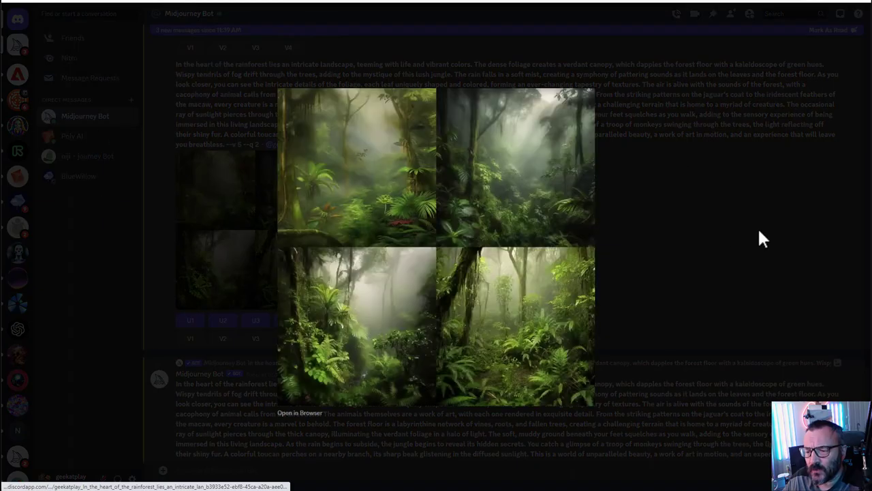
pyautogui.click(709, 249)
pyautogui.scroll(-5, 533, 249)
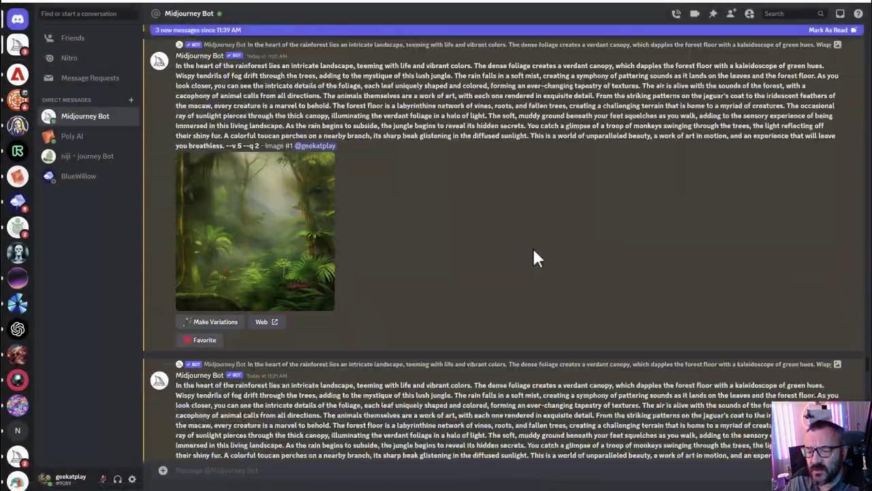
pyautogui.click(212, 235)
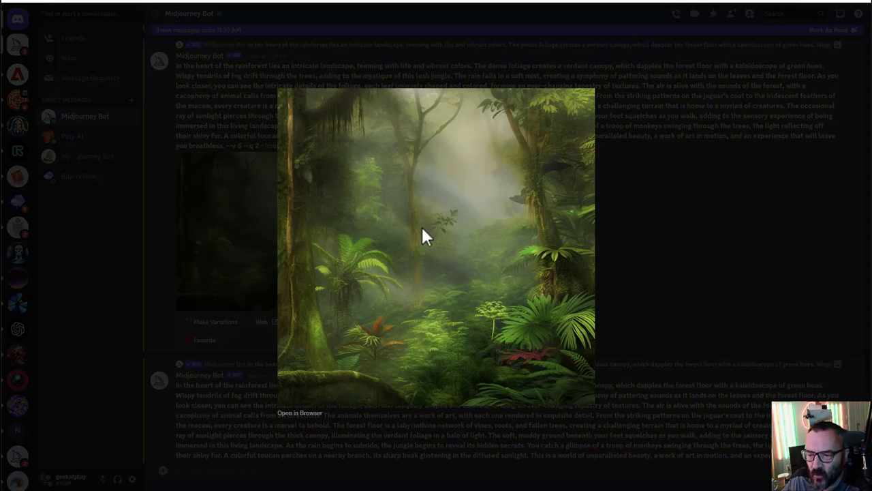
pyautogui.click(725, 259)
pyautogui.scroll(-3, 426, 282)
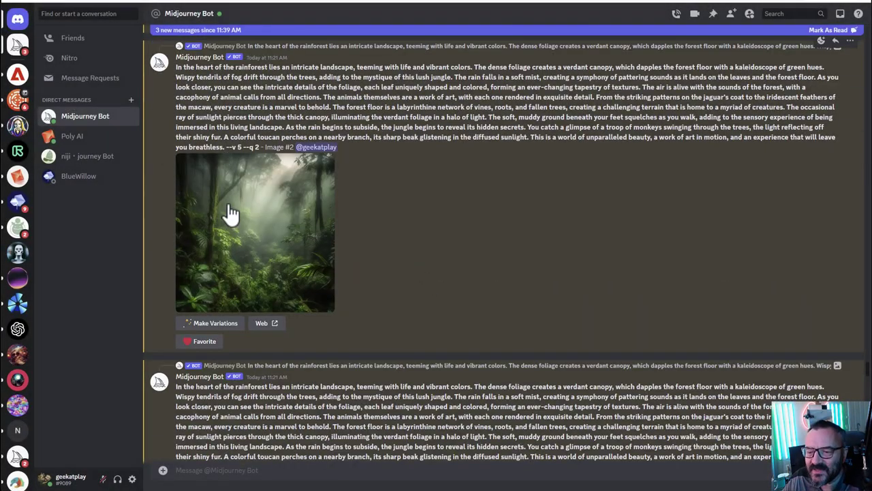
pyautogui.click(227, 211)
pyautogui.click(675, 256)
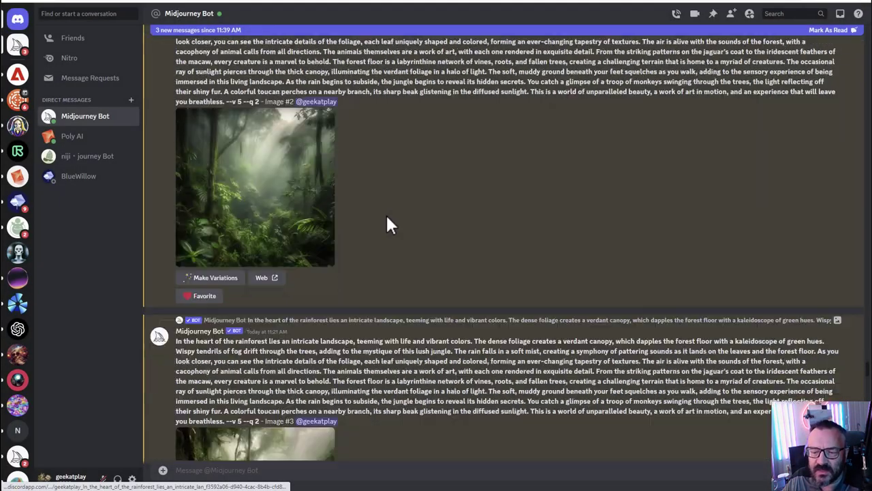
pyautogui.scroll(-2, 387, 219)
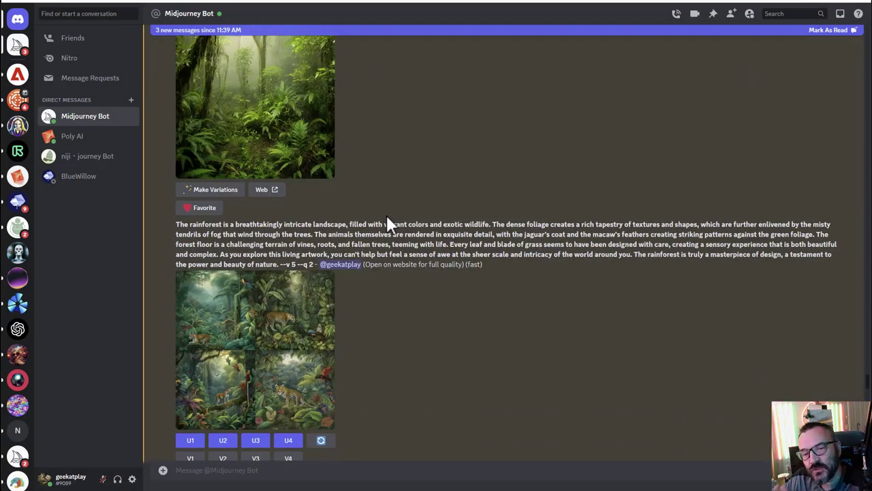
pyautogui.click(288, 329)
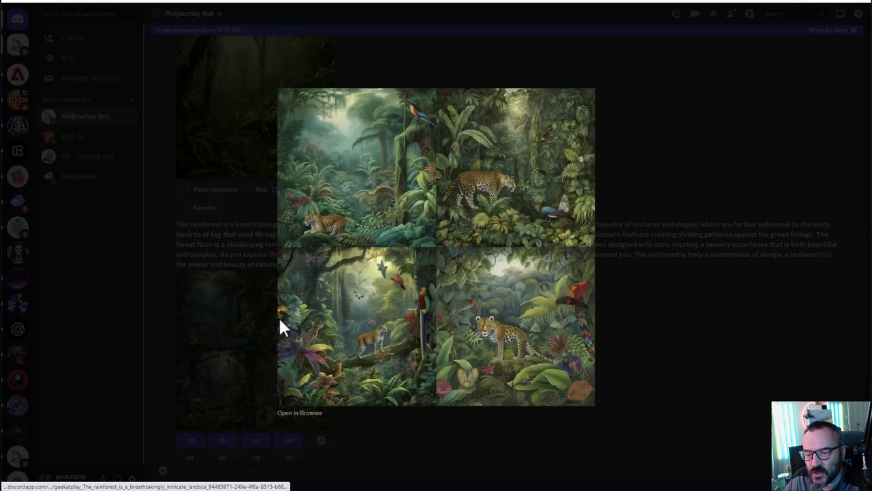
pyautogui.click(659, 330)
pyautogui.scroll(-5, 438, 289)
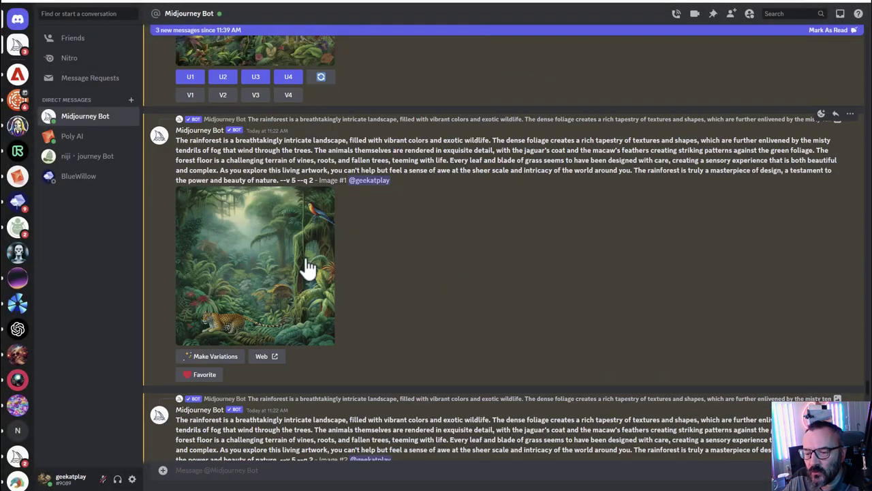
pyautogui.click(307, 262)
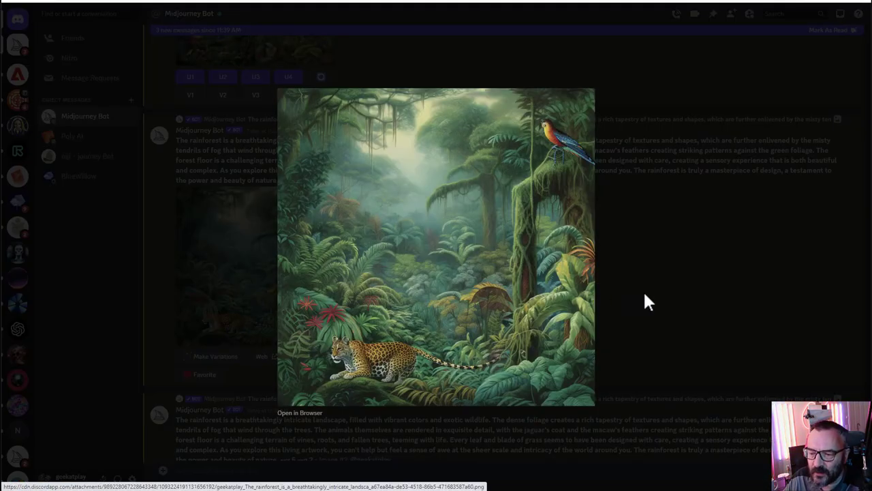
pyautogui.click(645, 296)
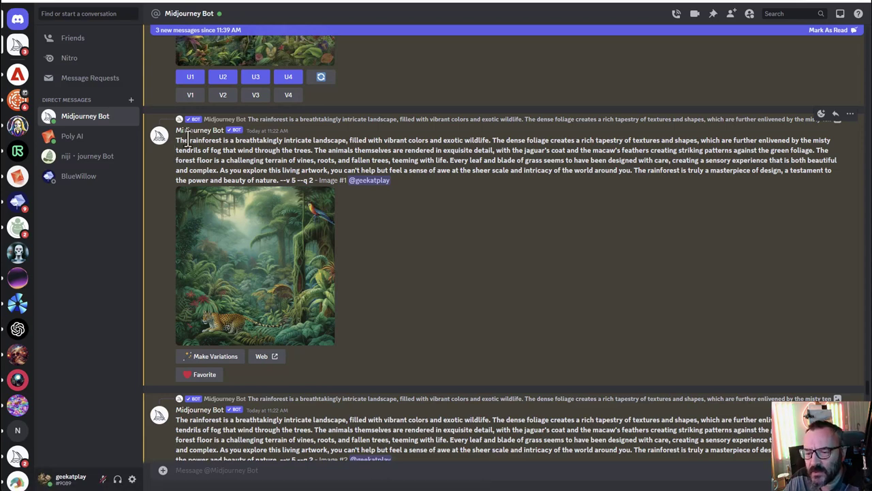
pyautogui.moveTo(184, 140); pyautogui.dragTo(570, 184)
pyautogui.click(555, 252)
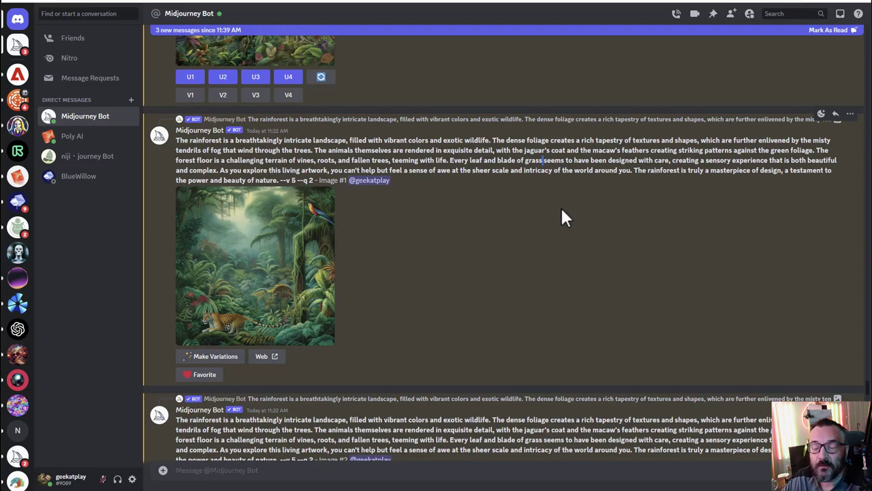
pyautogui.scroll(-3, 331, 279)
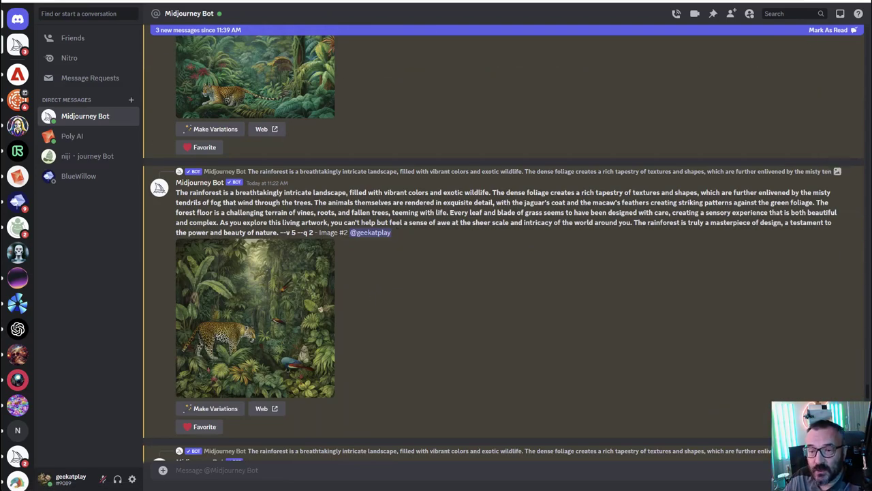
pyautogui.scroll(-1, 577, 212)
pyautogui.scroll(-10, 471, 242)
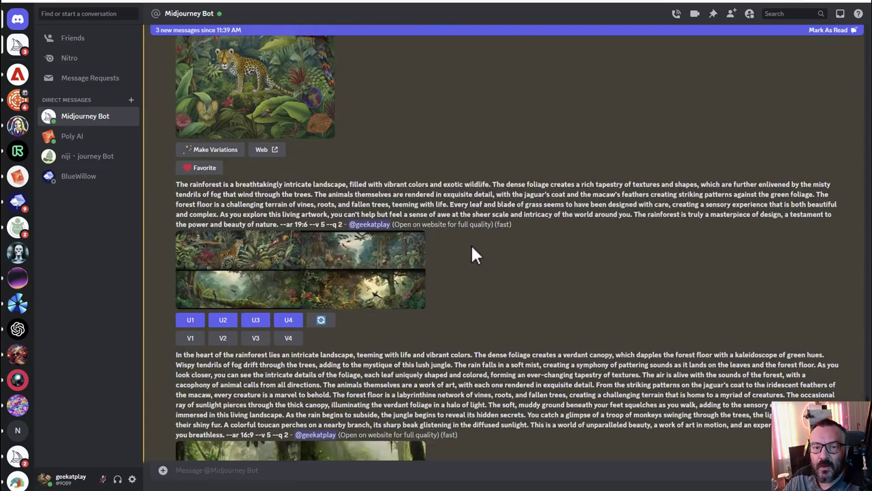
pyautogui.click(227, 203)
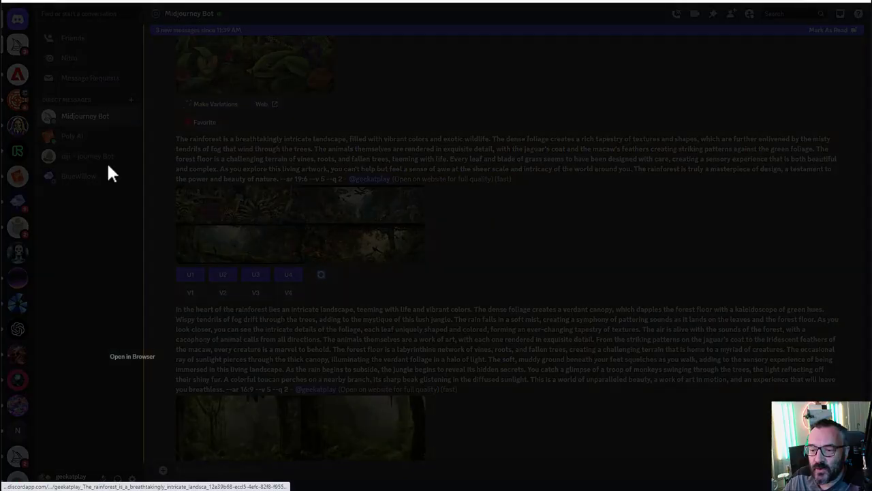
pyautogui.click(775, 224)
pyautogui.scroll(-2, 377, 259)
pyautogui.scroll(-1, 376, 259)
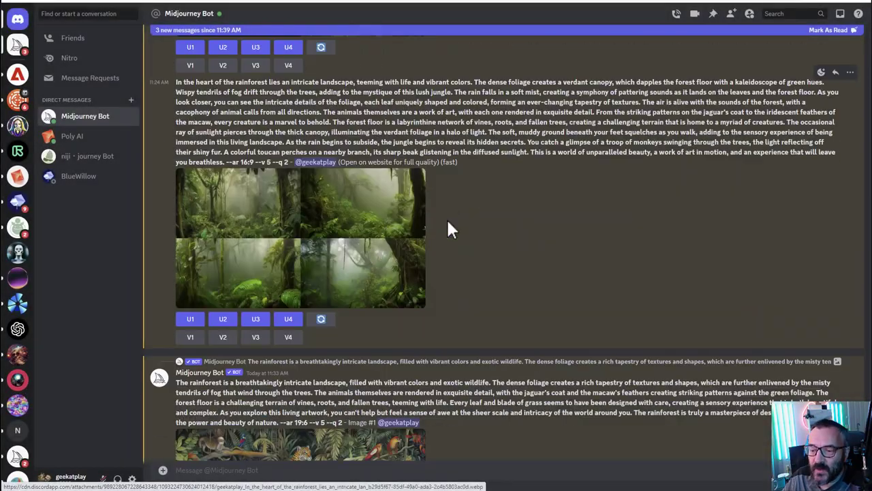
pyautogui.click(403, 179)
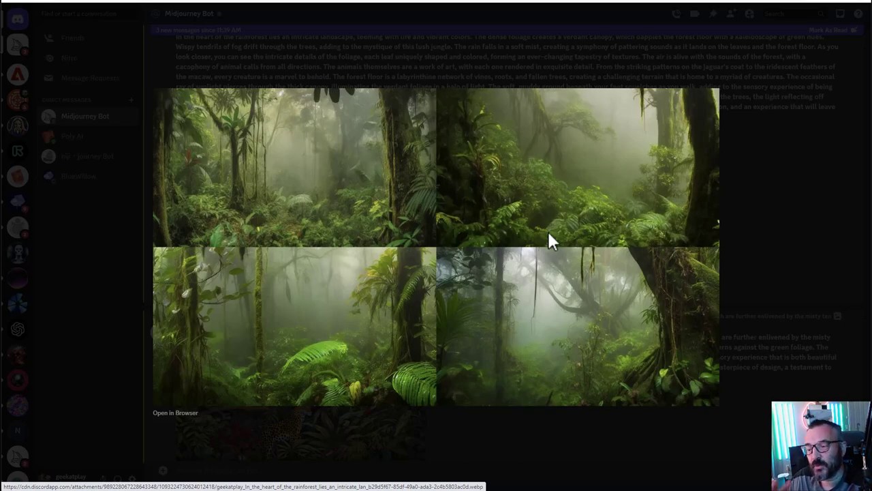
pyautogui.click(753, 204)
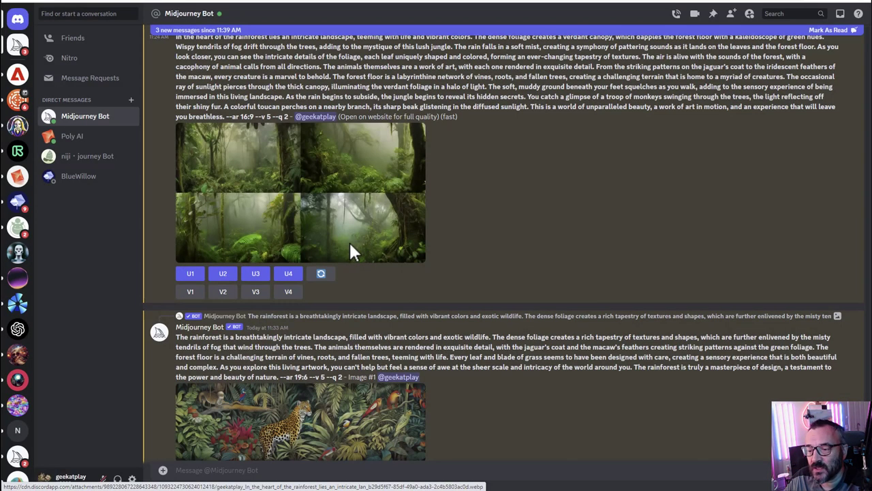
pyautogui.scroll(-3, 349, 242)
pyautogui.click(341, 241)
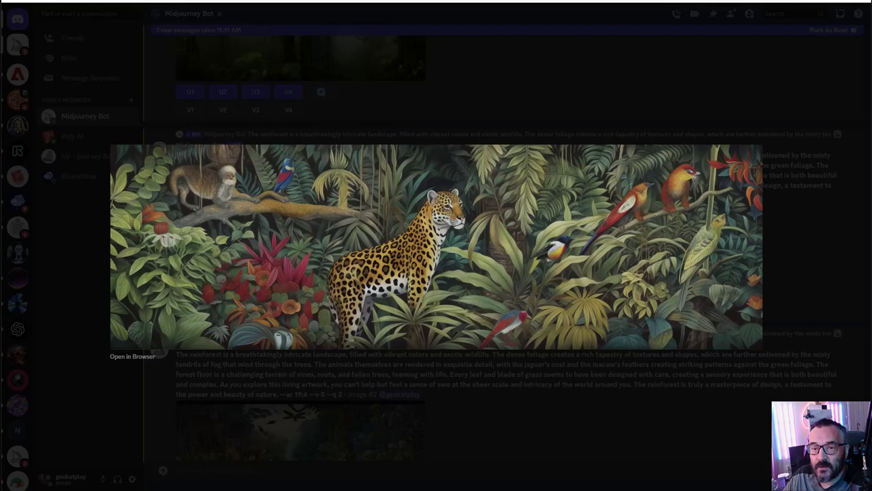
pyautogui.click(801, 191)
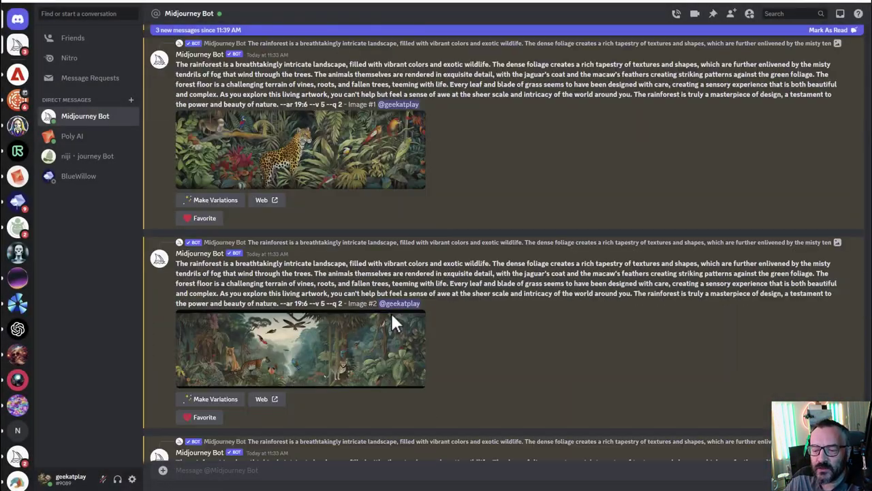
pyautogui.scroll(-2, 391, 313)
pyautogui.scroll(-10, 488, 263)
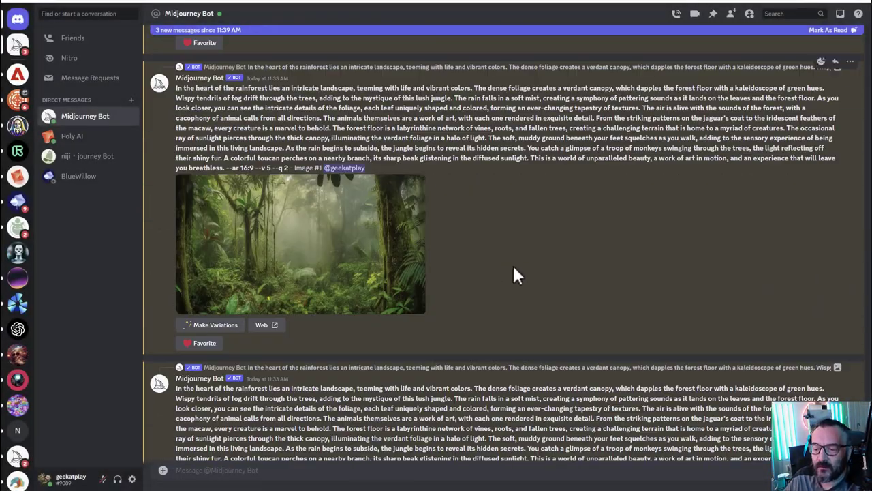
pyautogui.scroll(-5, 461, 232)
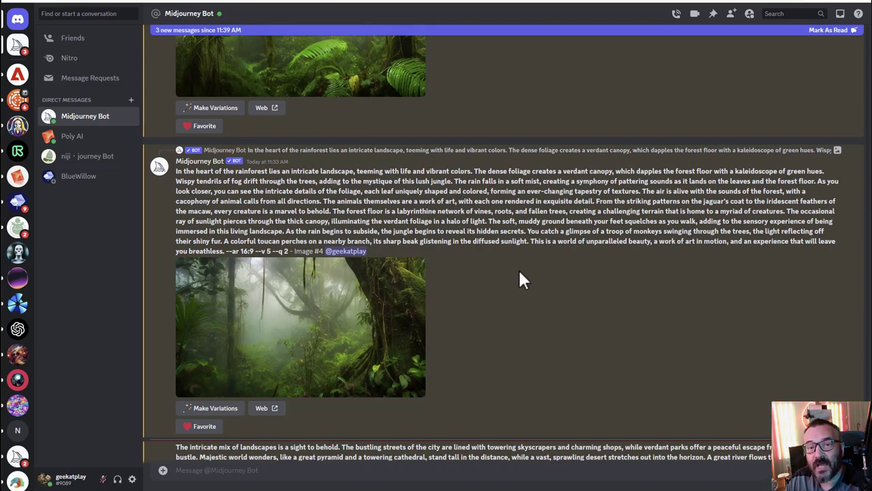
pyautogui.scroll(-3, 525, 238)
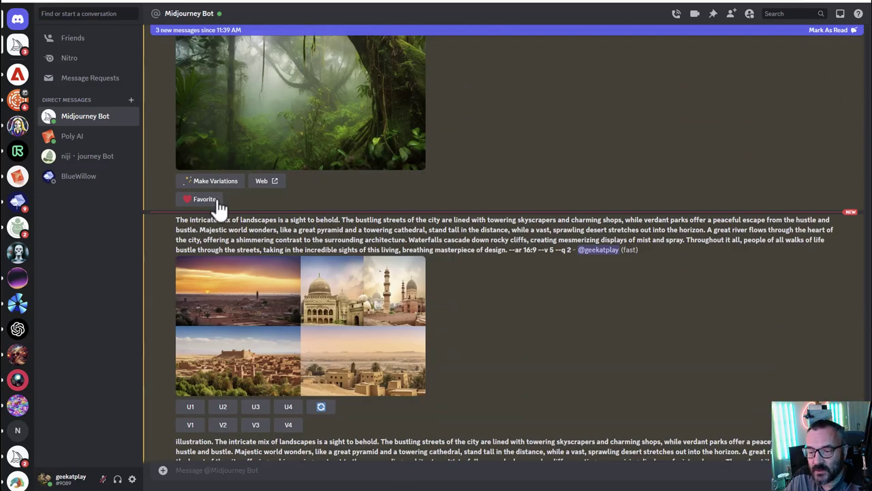
pyautogui.moveTo(177, 220); pyautogui.dragTo(507, 249)
pyautogui.scroll(-1, 469, 313)
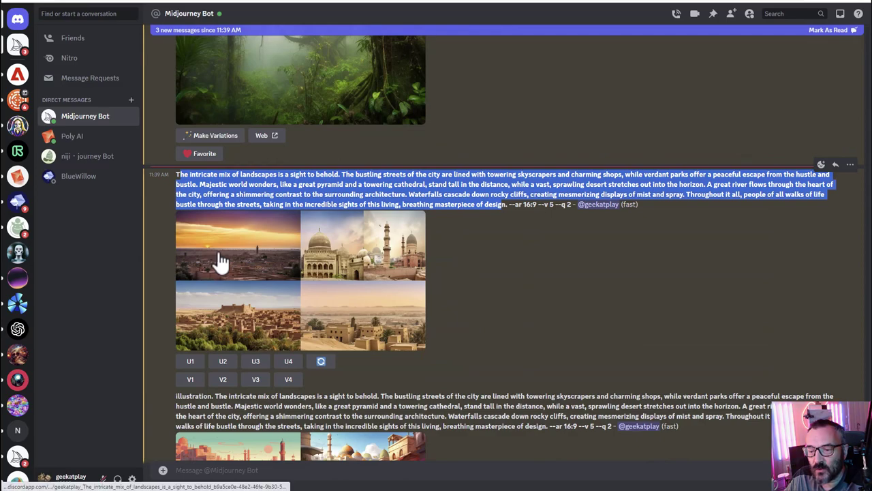
pyautogui.click(221, 262)
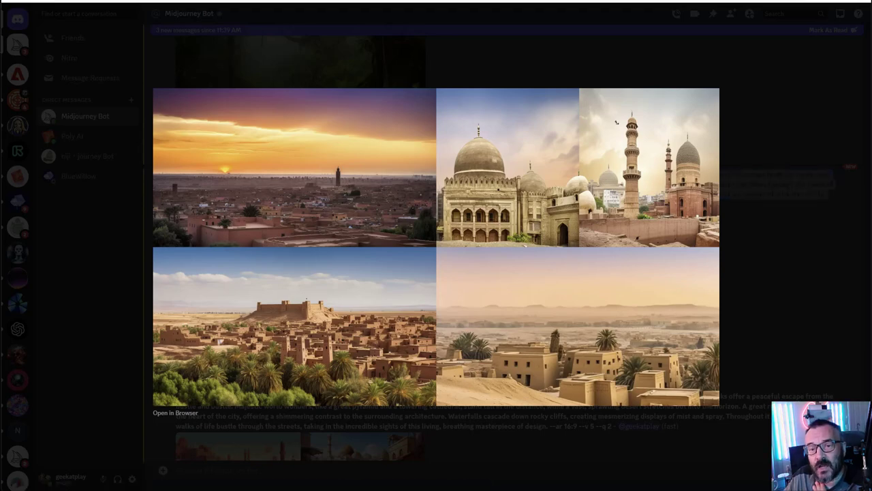
pyautogui.click(801, 254)
pyautogui.scroll(-3, 279, 273)
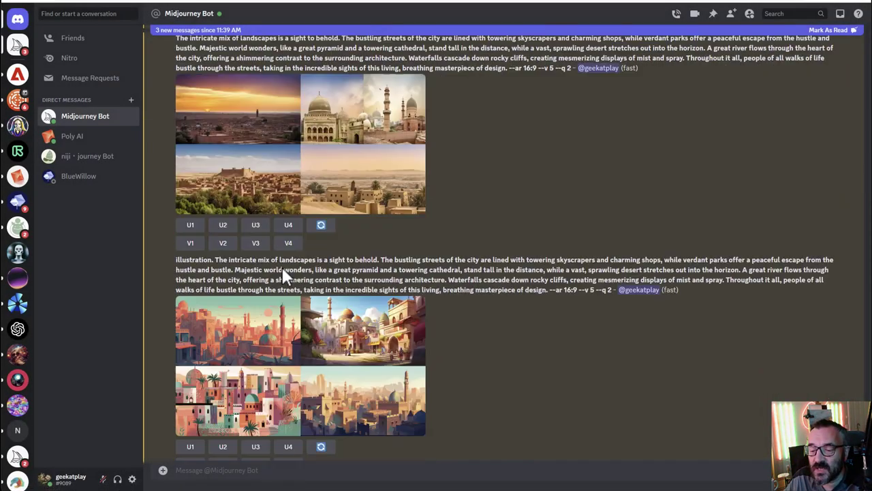
pyautogui.doubleClick(183, 215)
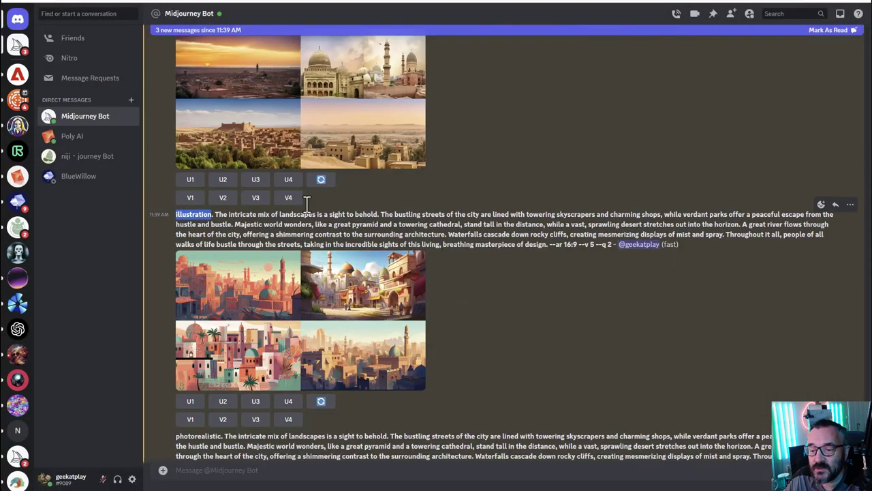
pyautogui.click(322, 274)
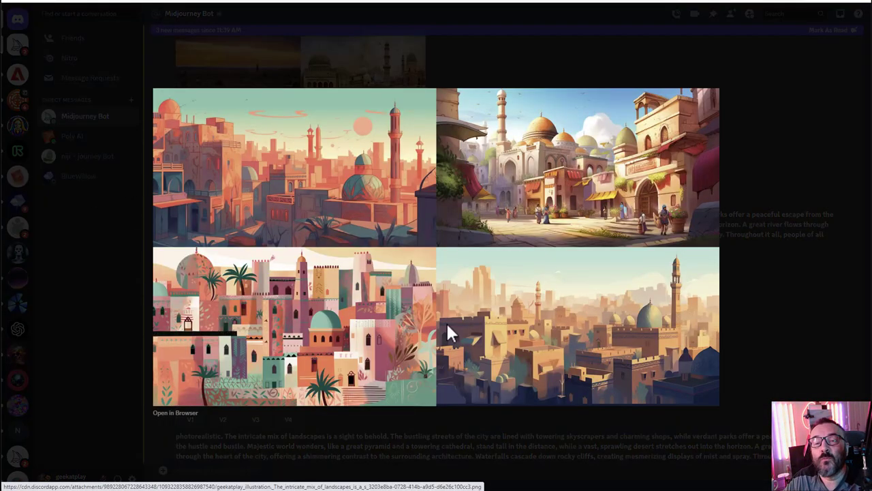
pyautogui.click(788, 316)
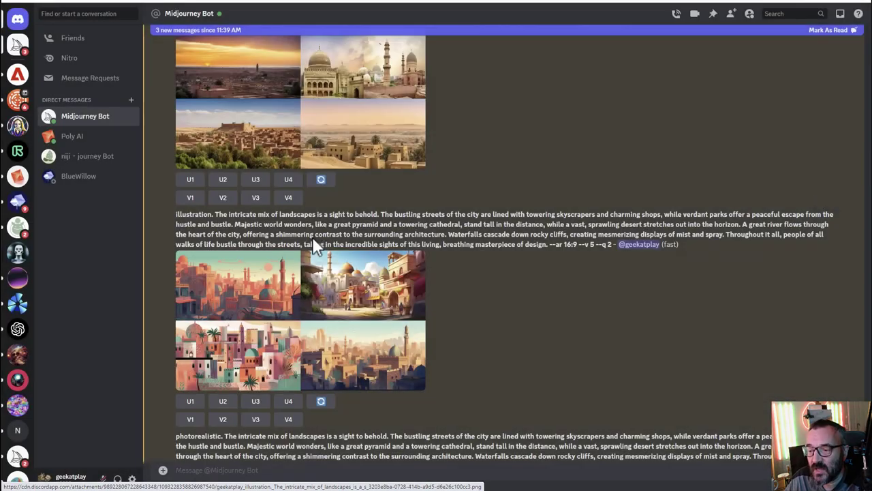
pyautogui.doubleClick(194, 299)
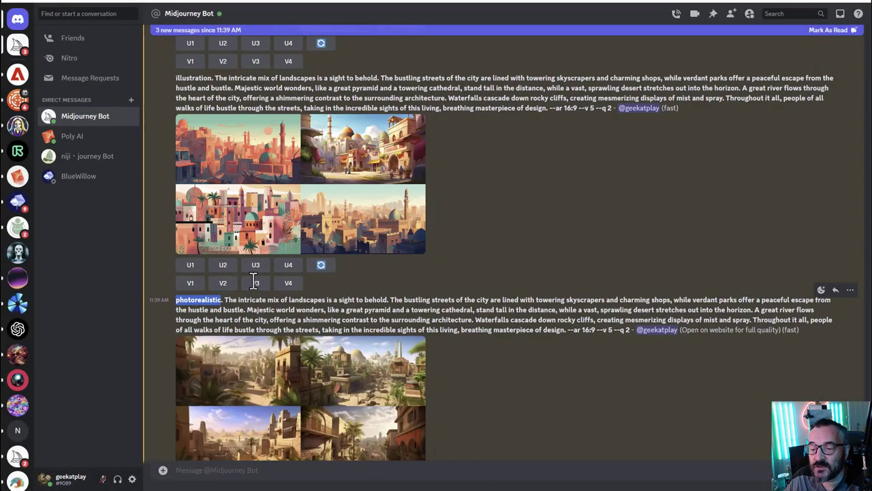
pyautogui.scroll(-2, 439, 231)
pyautogui.click(356, 300)
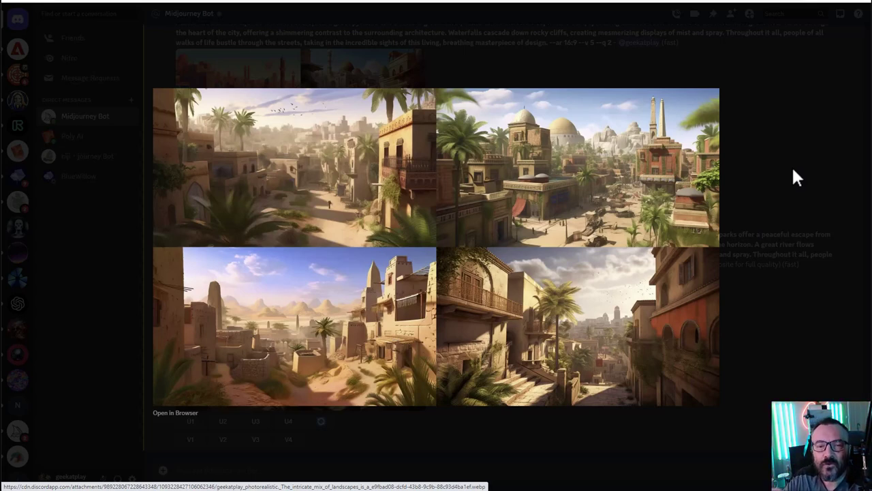
pyautogui.press('Escape')
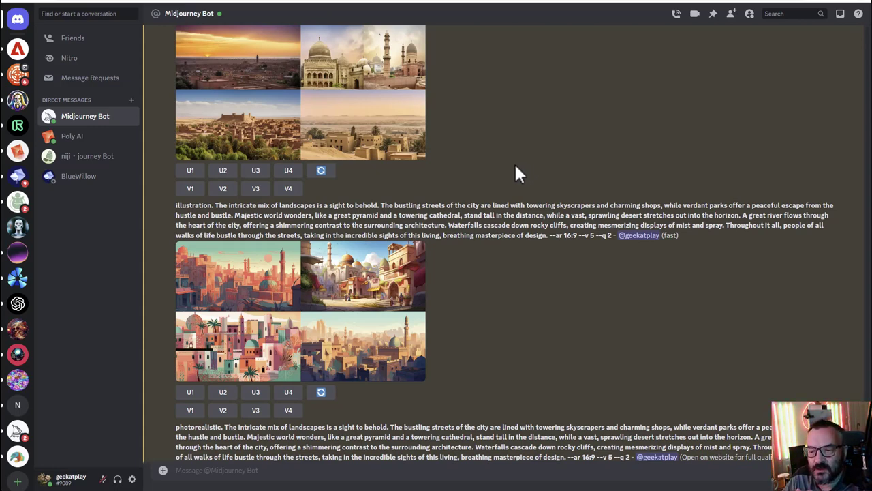
pyautogui.scroll(-4, 506, 204)
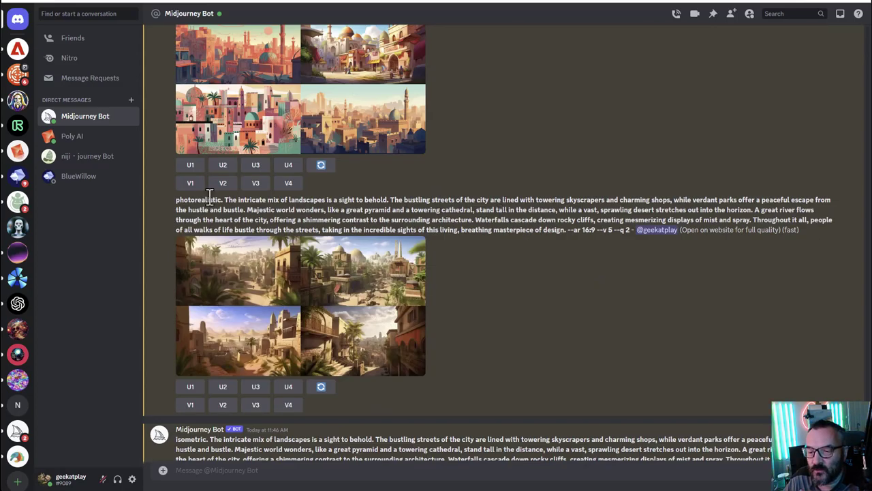
pyautogui.click(340, 281)
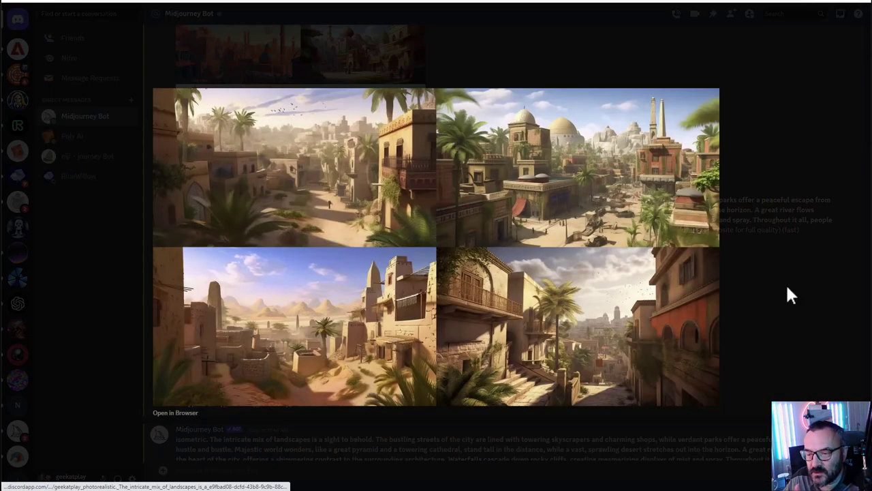
pyautogui.click(788, 295)
pyautogui.scroll(-3, 468, 315)
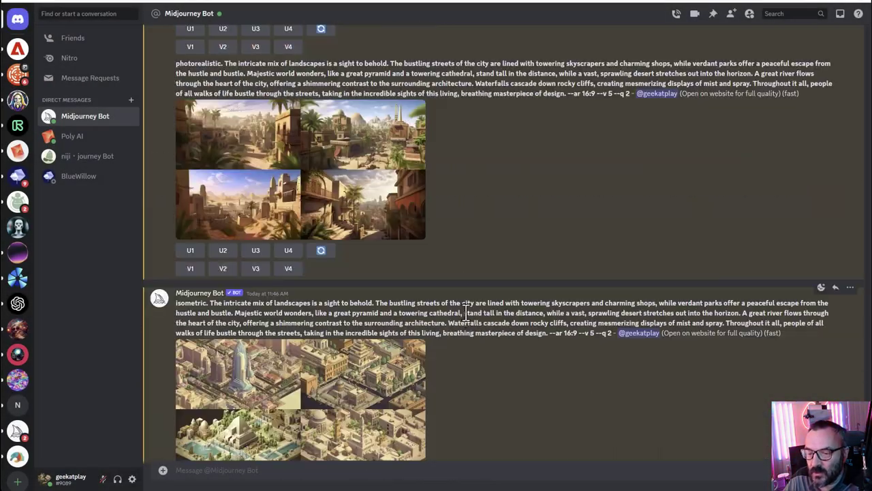
pyautogui.scroll(-1, 465, 310)
pyautogui.click(338, 346)
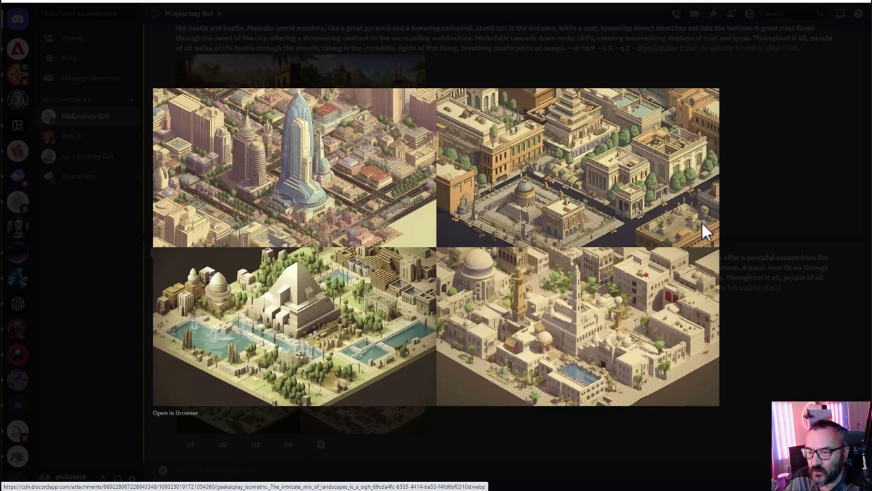
pyautogui.click(777, 220)
pyautogui.scroll(-5, 231, 249)
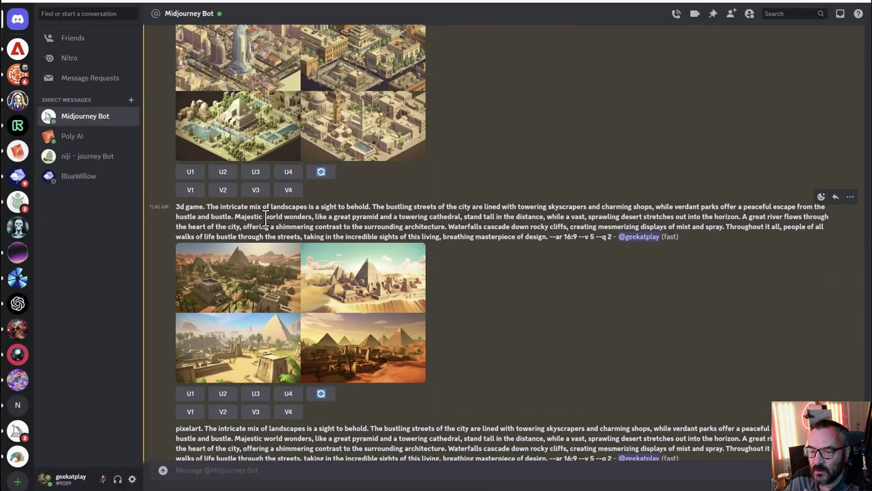
pyautogui.click(335, 273)
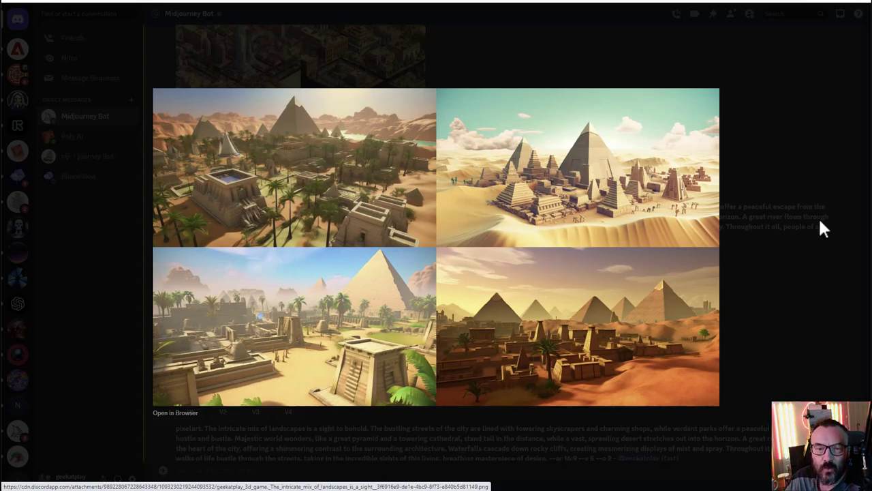
pyautogui.click(767, 298)
pyautogui.scroll(-5, 260, 217)
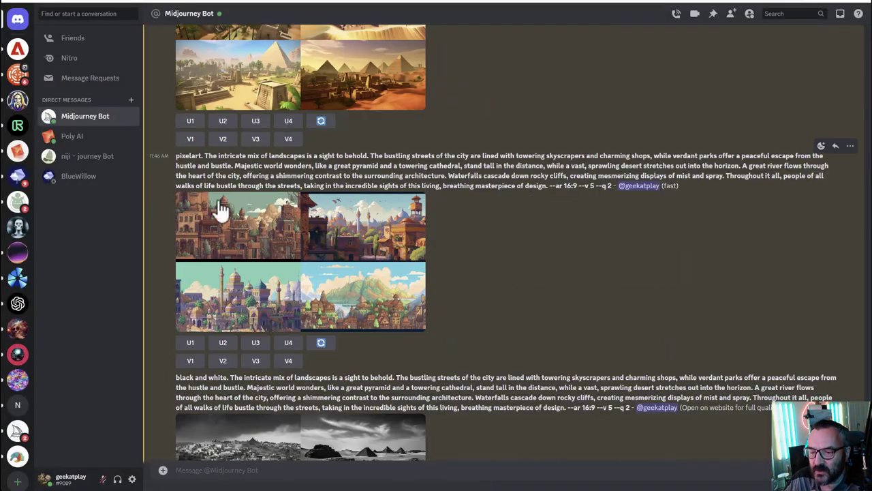
pyautogui.click(352, 263)
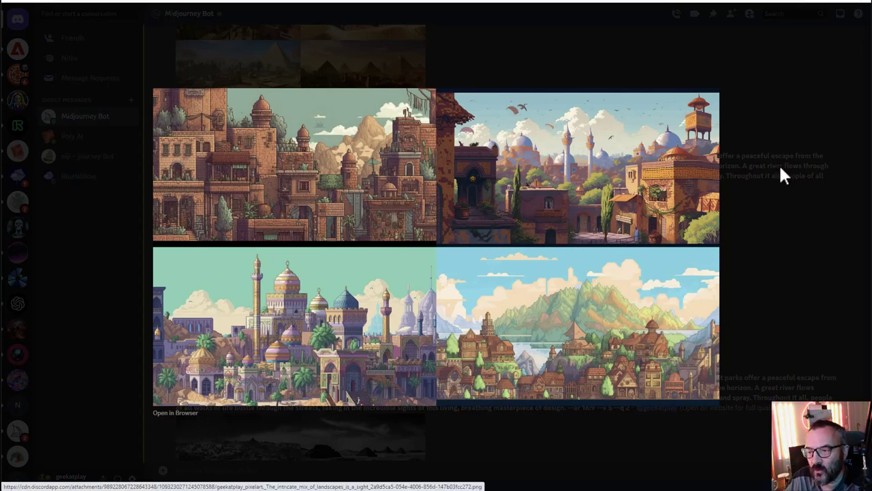
pyautogui.click(787, 253)
pyautogui.scroll(-4, 303, 232)
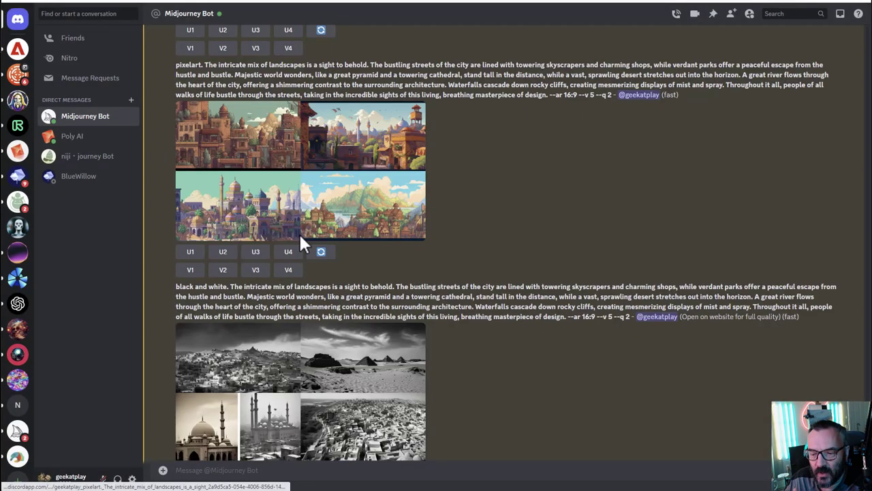
pyautogui.click(351, 270)
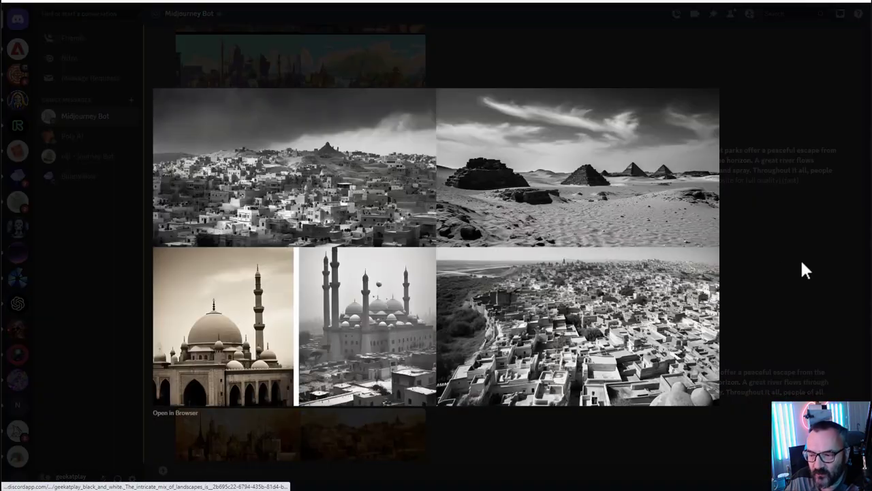
pyautogui.click(801, 268)
pyautogui.scroll(-3, 245, 220)
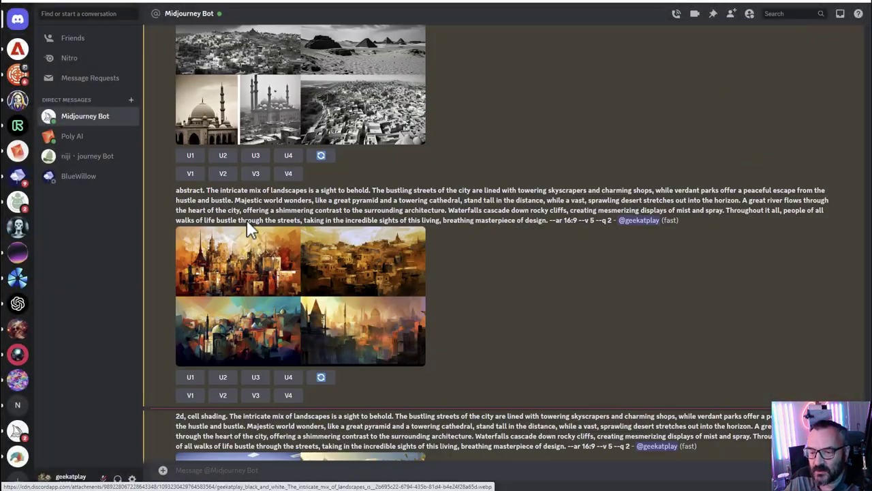
pyautogui.click(334, 273)
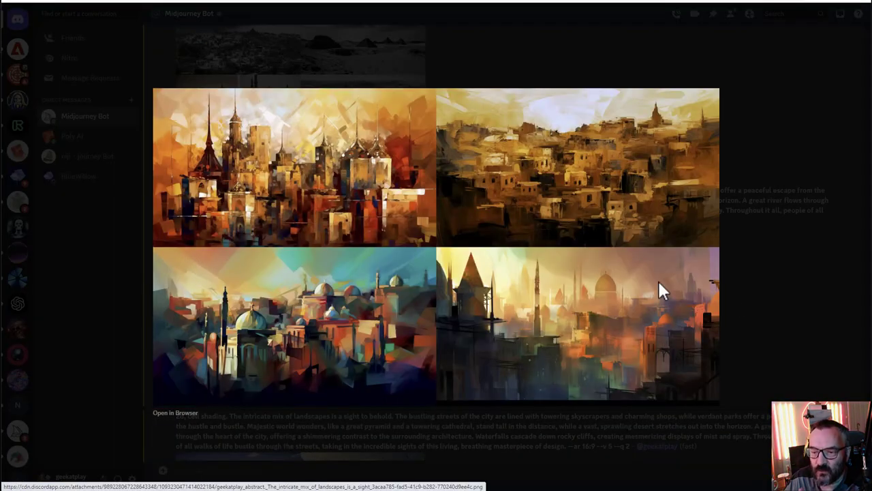
pyautogui.click(749, 307)
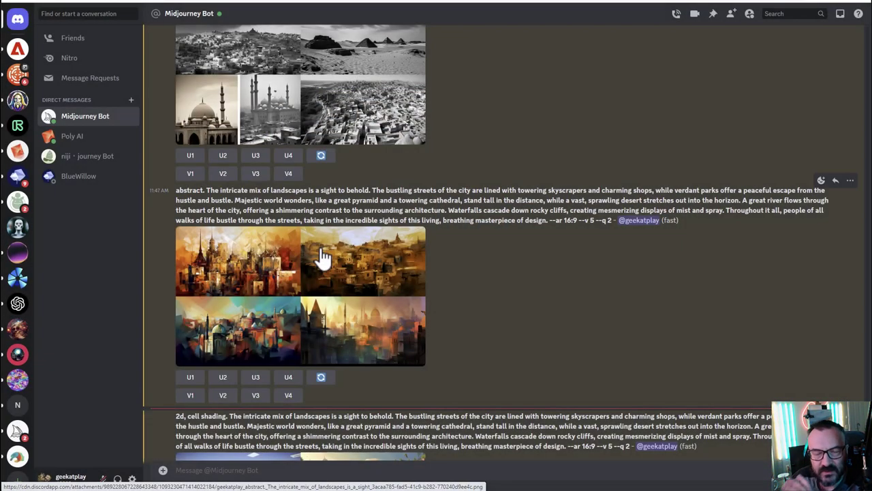
pyautogui.scroll(-3, 311, 221)
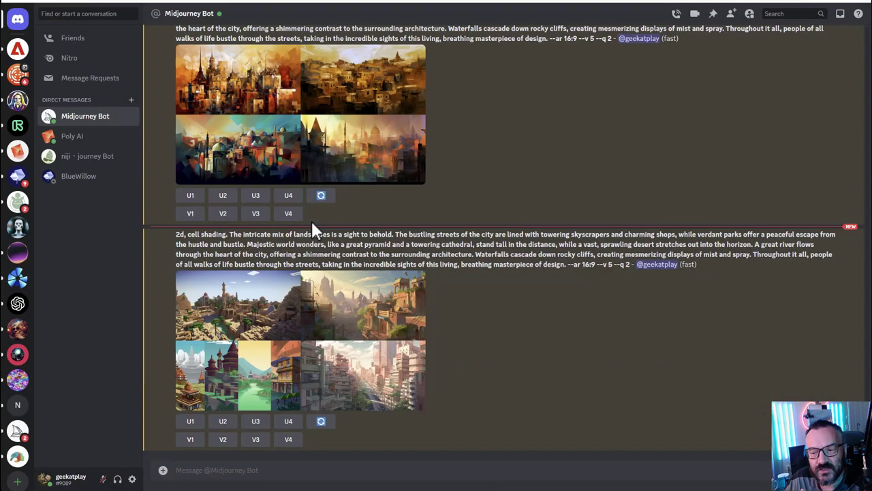
pyautogui.click(269, 326)
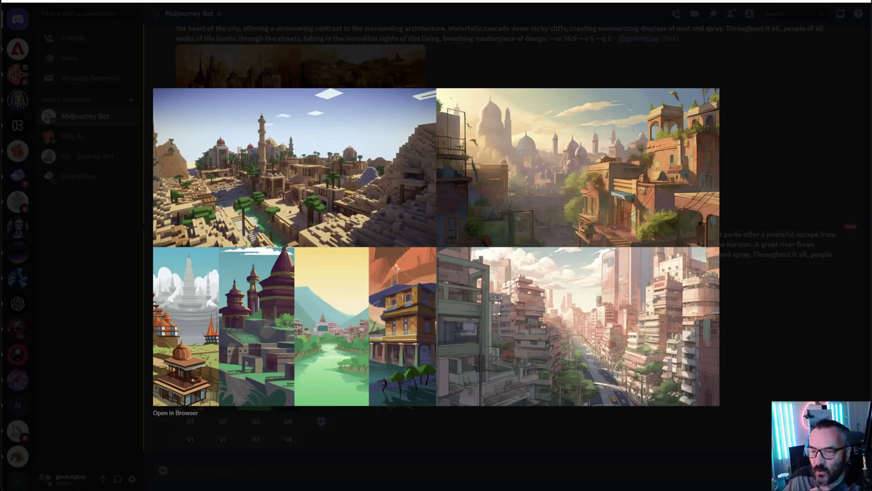
pyautogui.click(770, 276)
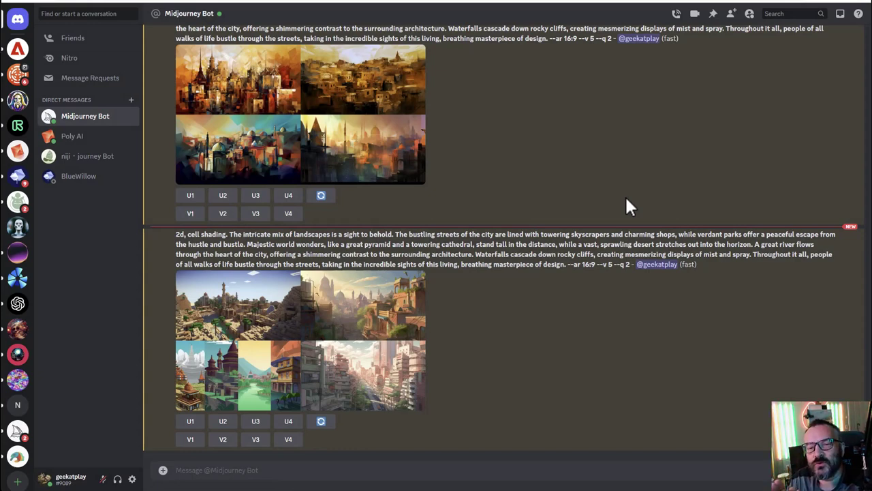